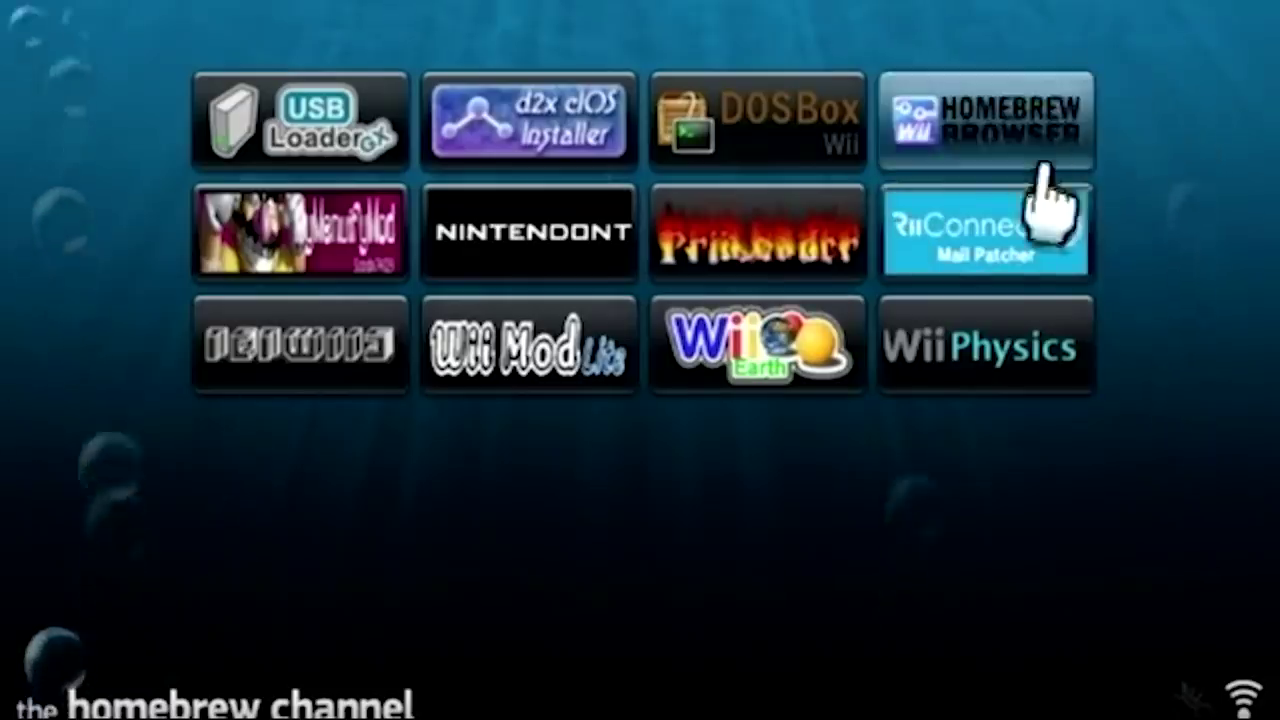
# - Open Homebrew Browser and find the Wii Web Server app in the Utilities category
pyautogui.click(978, 132)
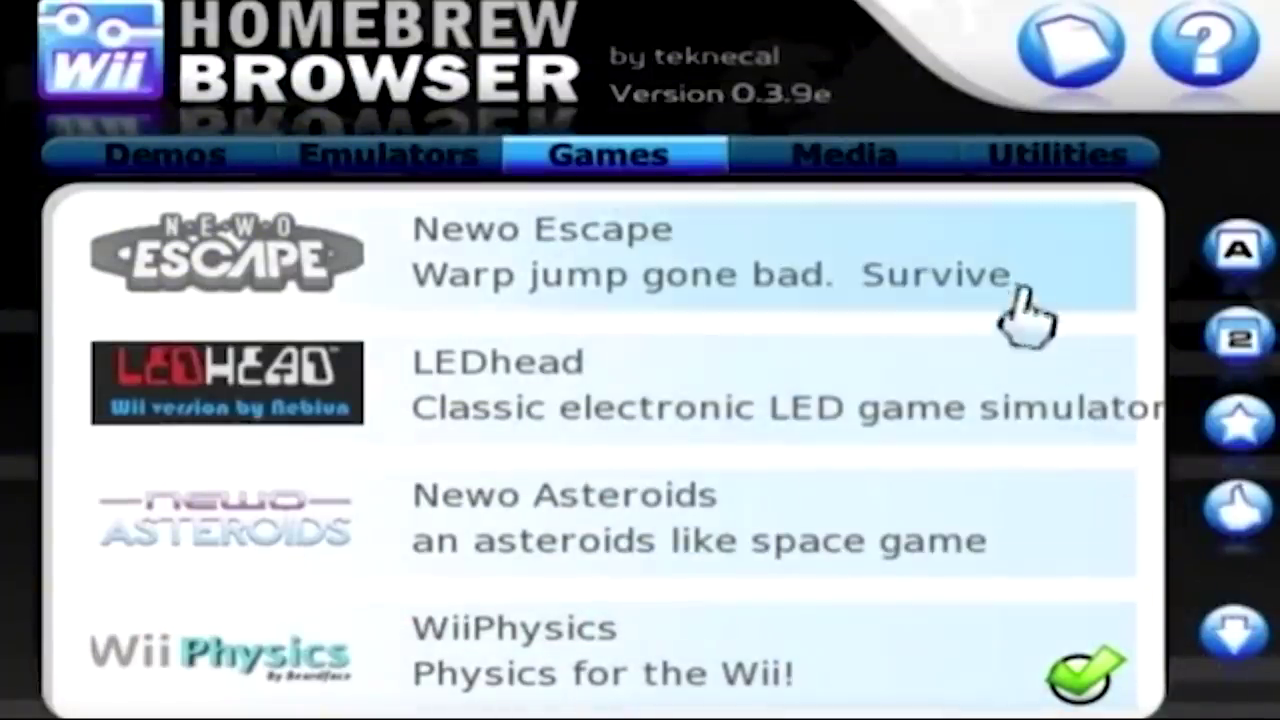
pyautogui.click(1078, 163)
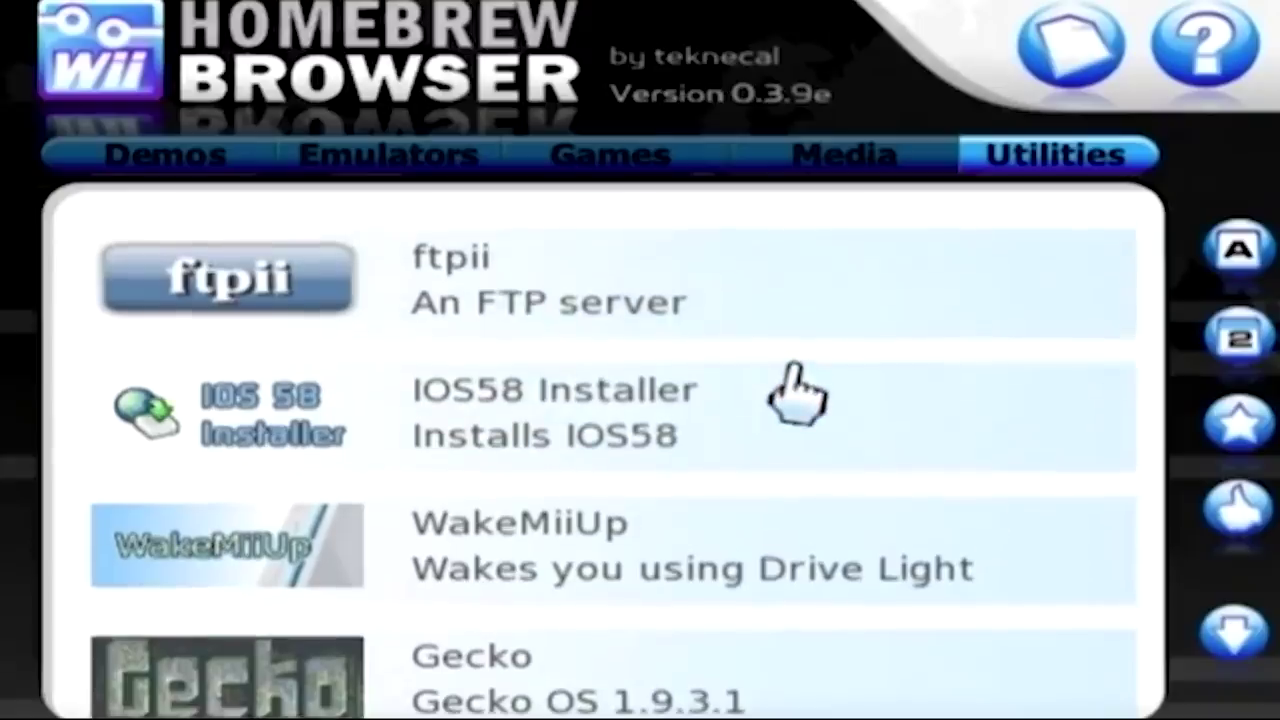
pyautogui.scroll(-1, 790, 386)
pyautogui.scroll(-2, 795, 385)
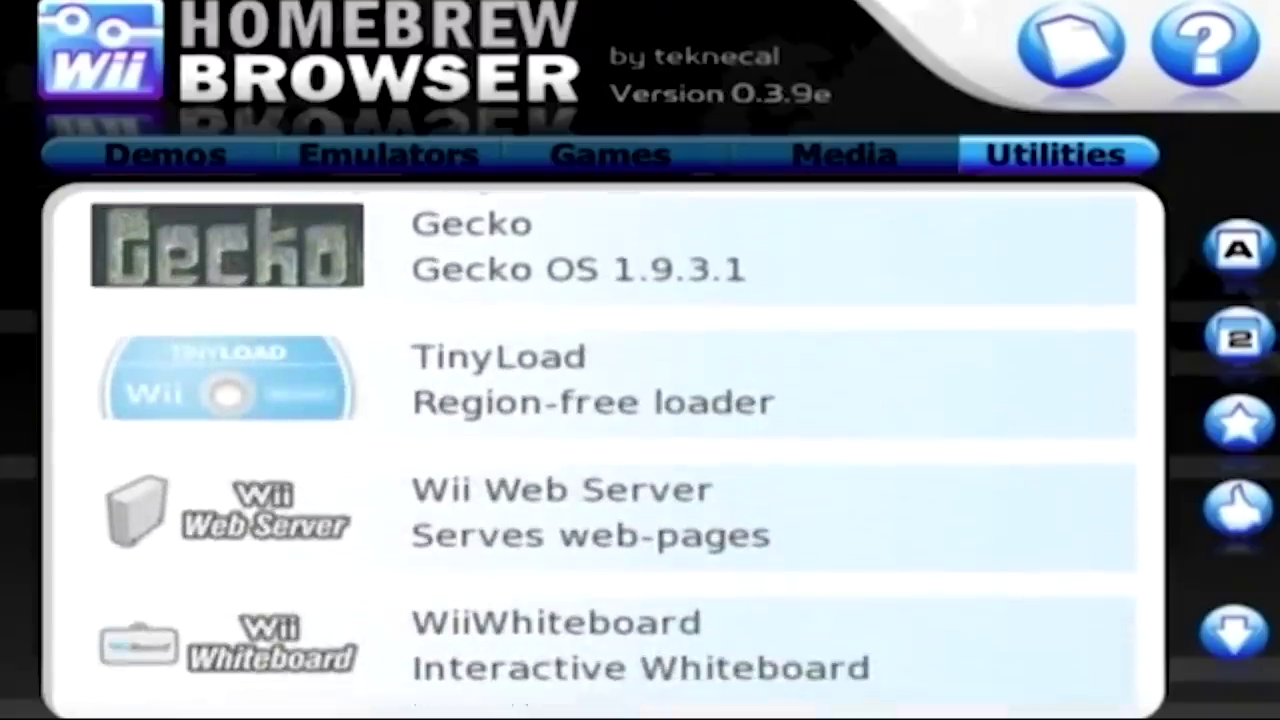
# - Download Wii Web Server and exit back to the Homebrew Channel
pyautogui.click(830, 540)
pyautogui.click(845, 665)
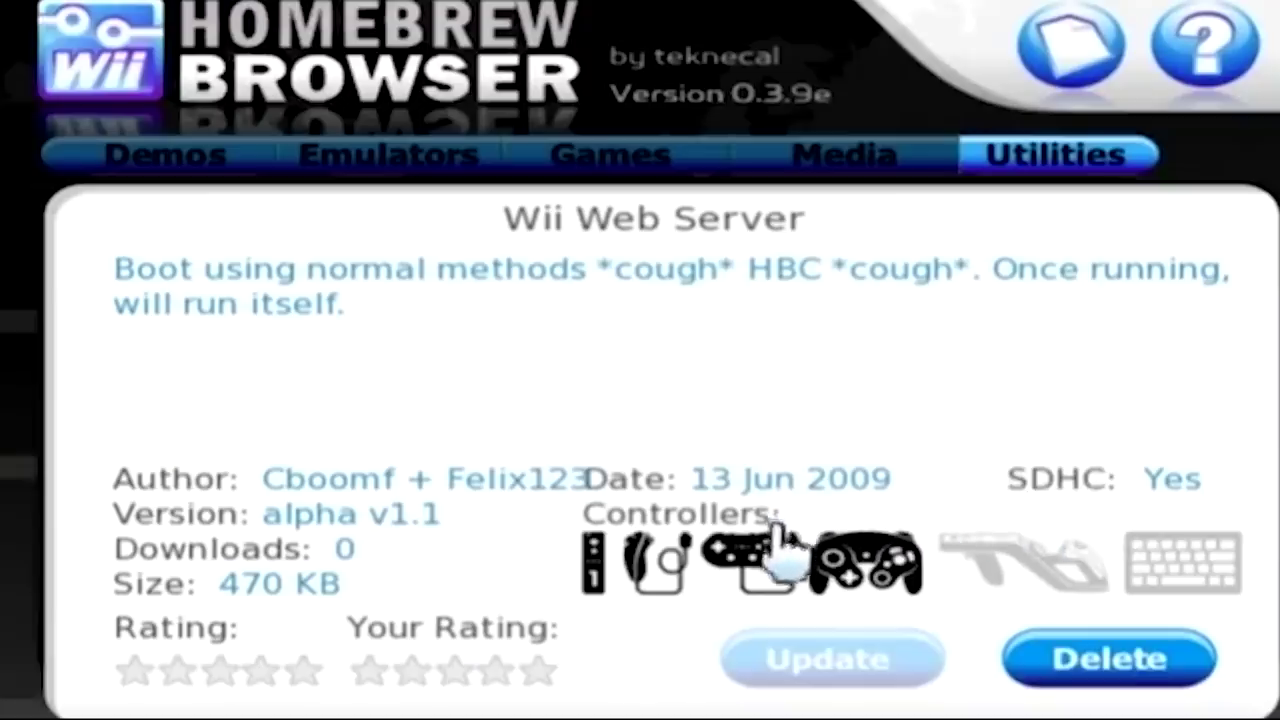
pyautogui.press('Escape')
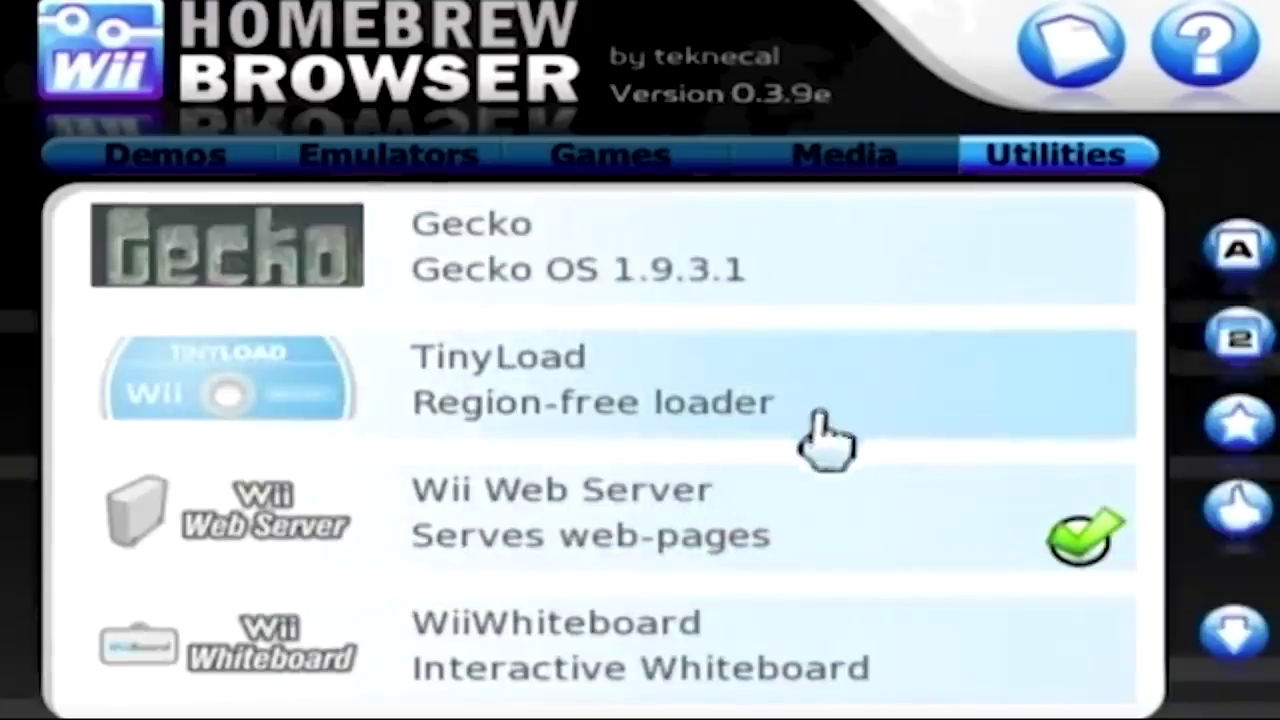
pyautogui.press('Home')
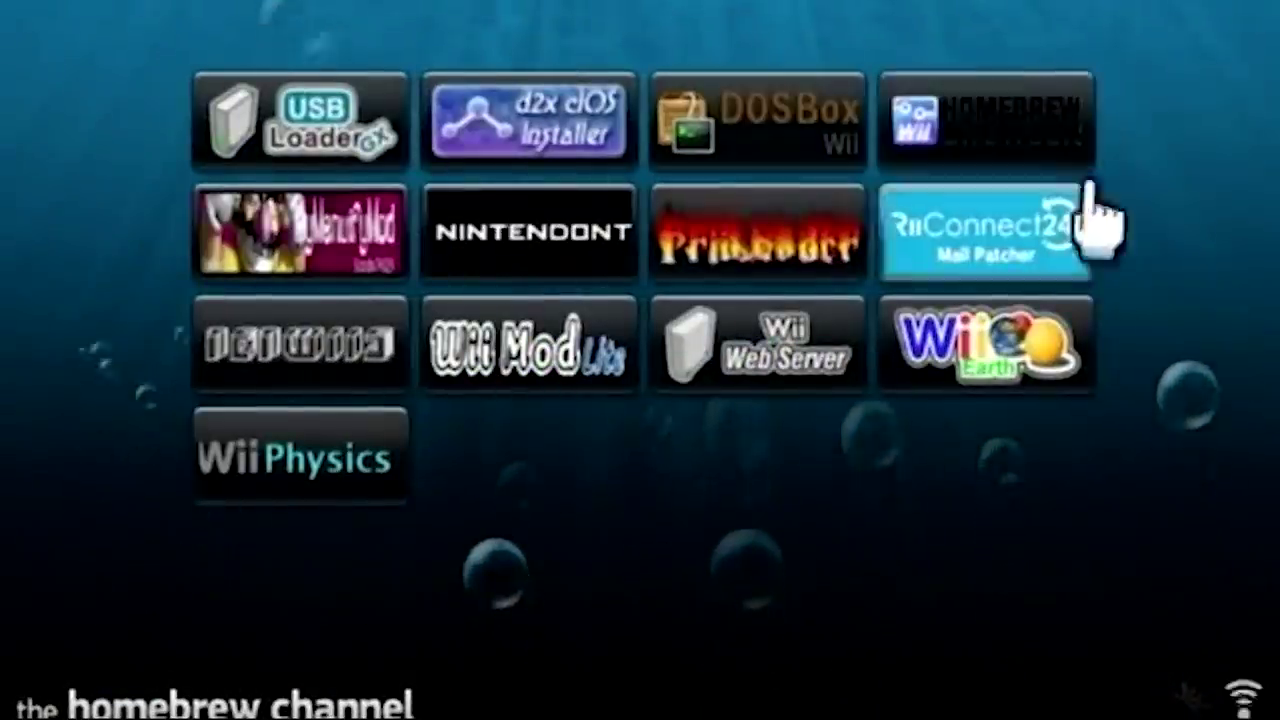
# - Read the Wii Web Server description in the Homebrew Channel and load the app
pyautogui.click(785, 372)
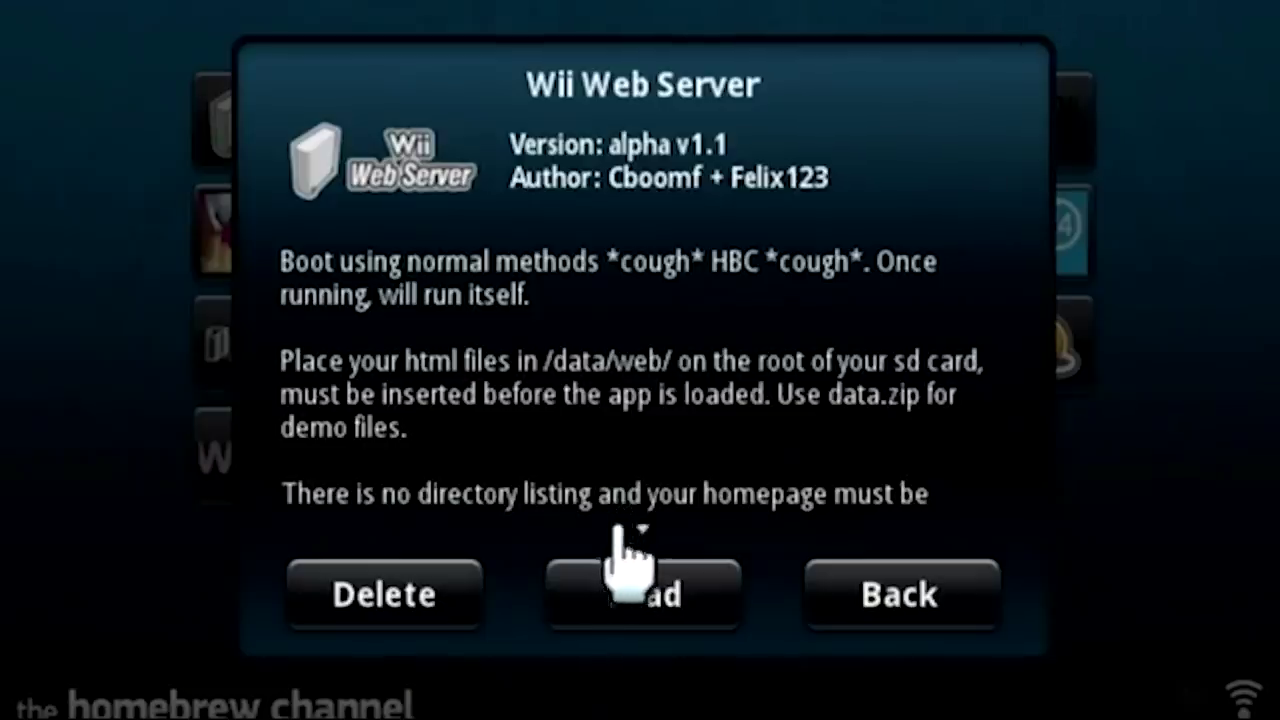
pyautogui.moveTo(615, 490); pyautogui.dragTo(623, 309)
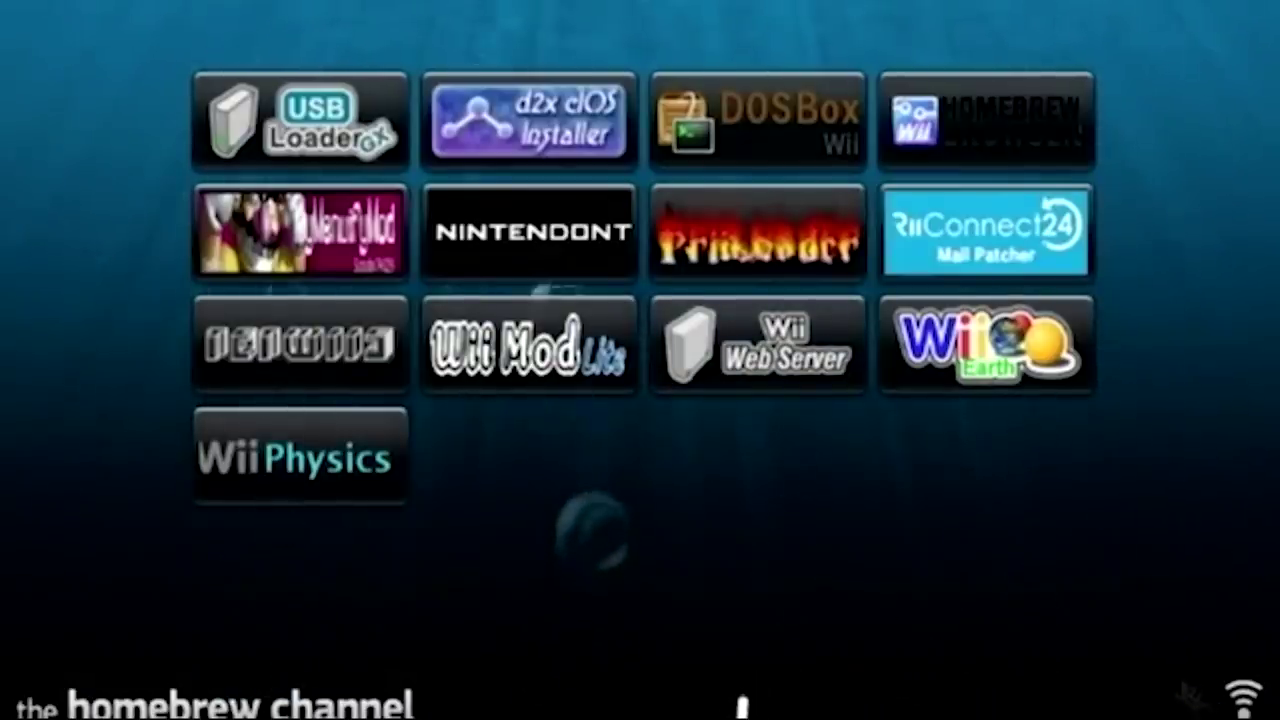
pyautogui.click(727, 335)
pyautogui.click(651, 600)
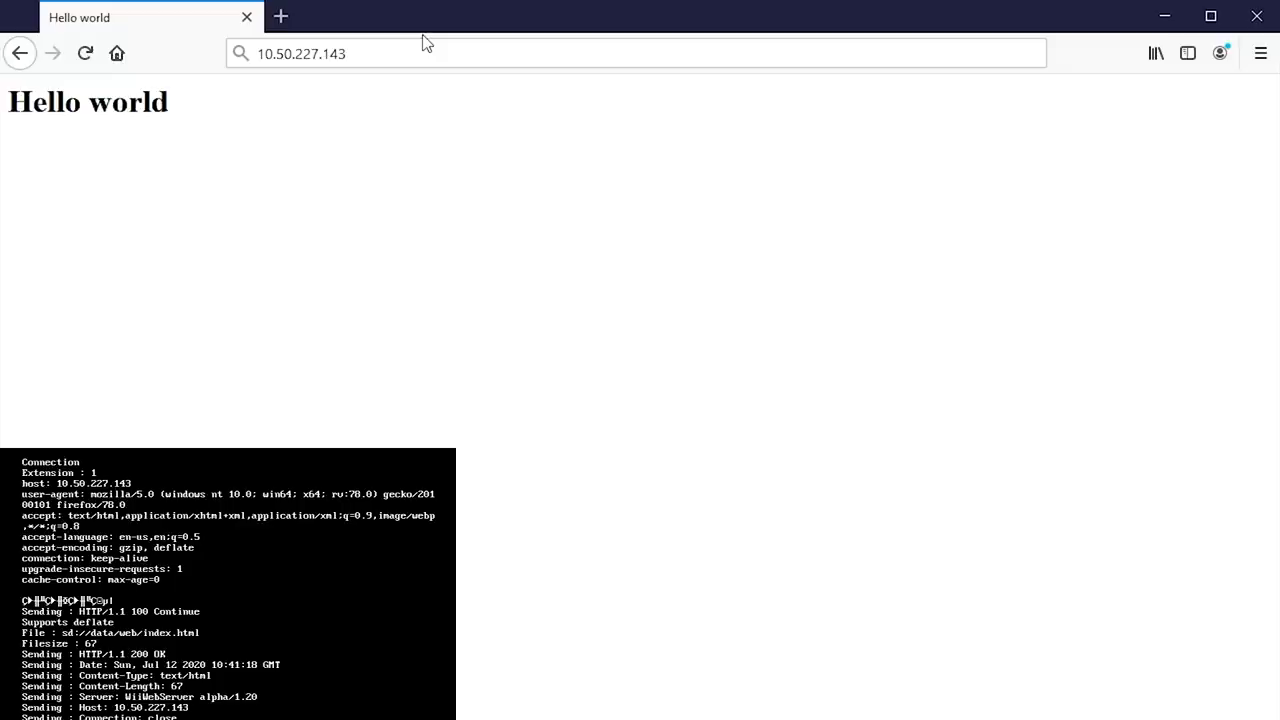
# - View the source code of the Hello world page served at 10.50.227.143, and close the source view
pyautogui.rightClick(249, 244)
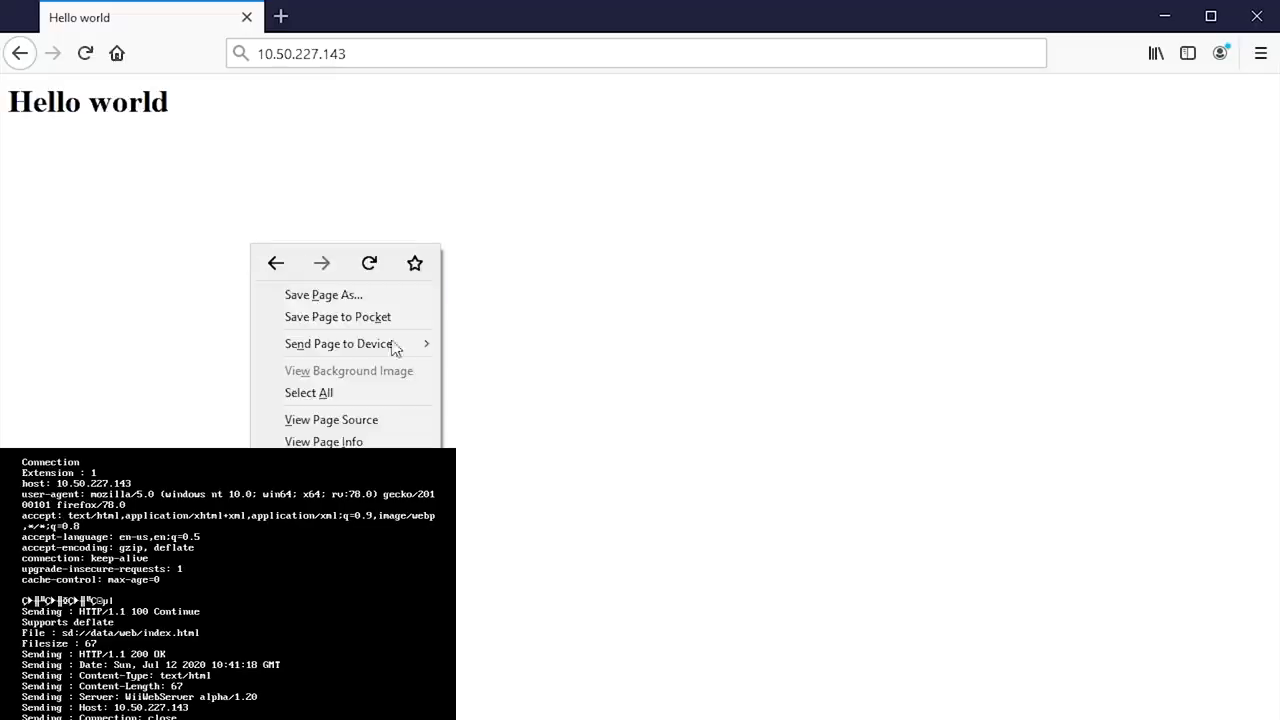
pyautogui.click(362, 420)
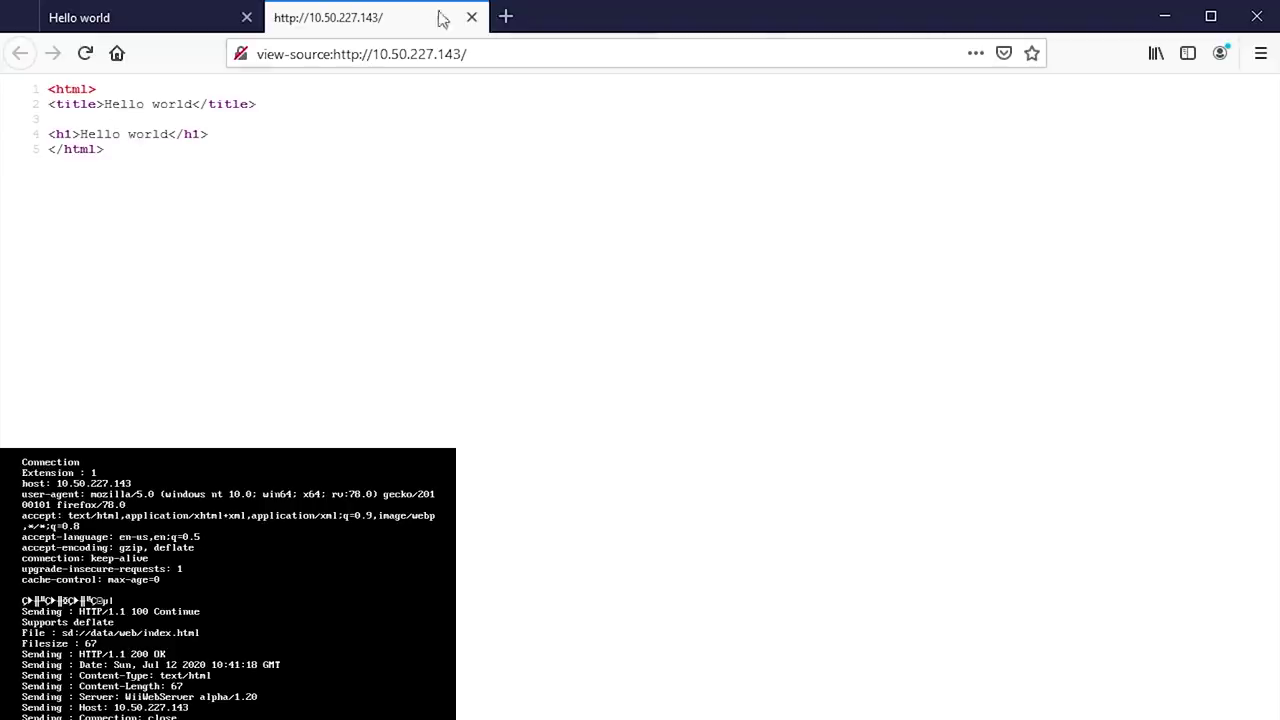
pyautogui.click(471, 17)
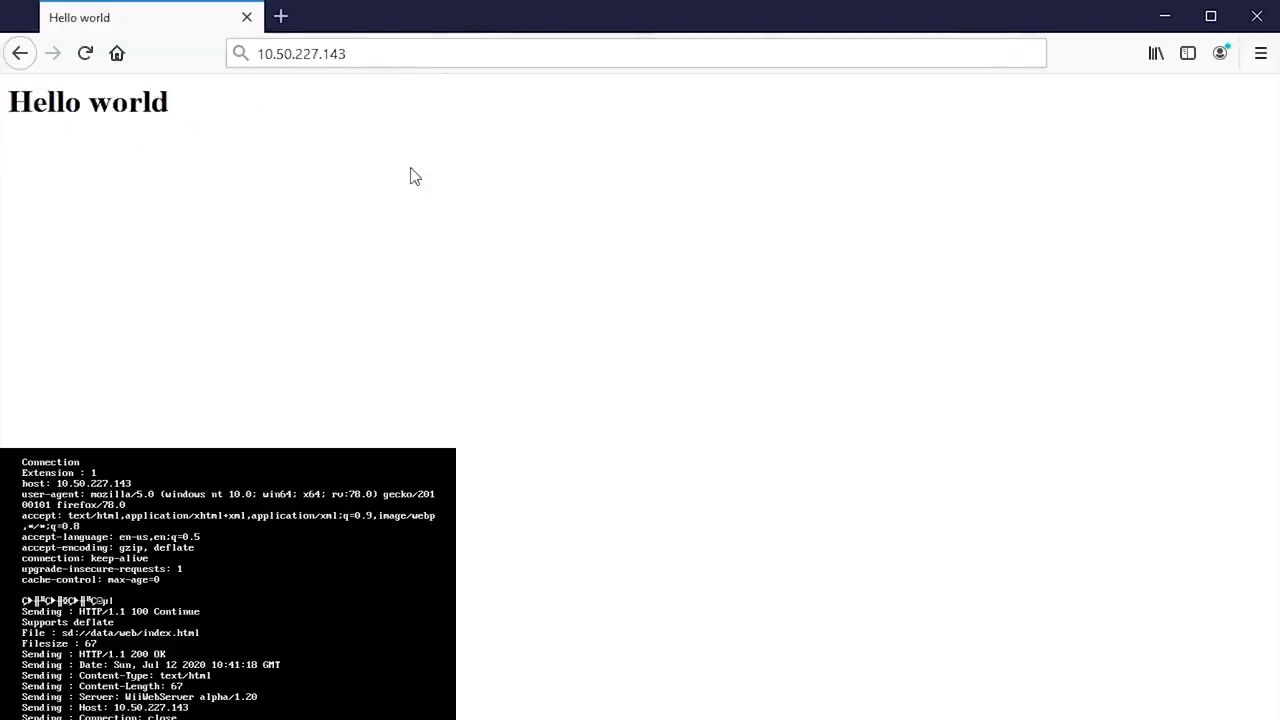
# - Try to open the page 10.50.227.143/css.html
pyautogui.click(398, 60)
pyautogui.click(412, 61)
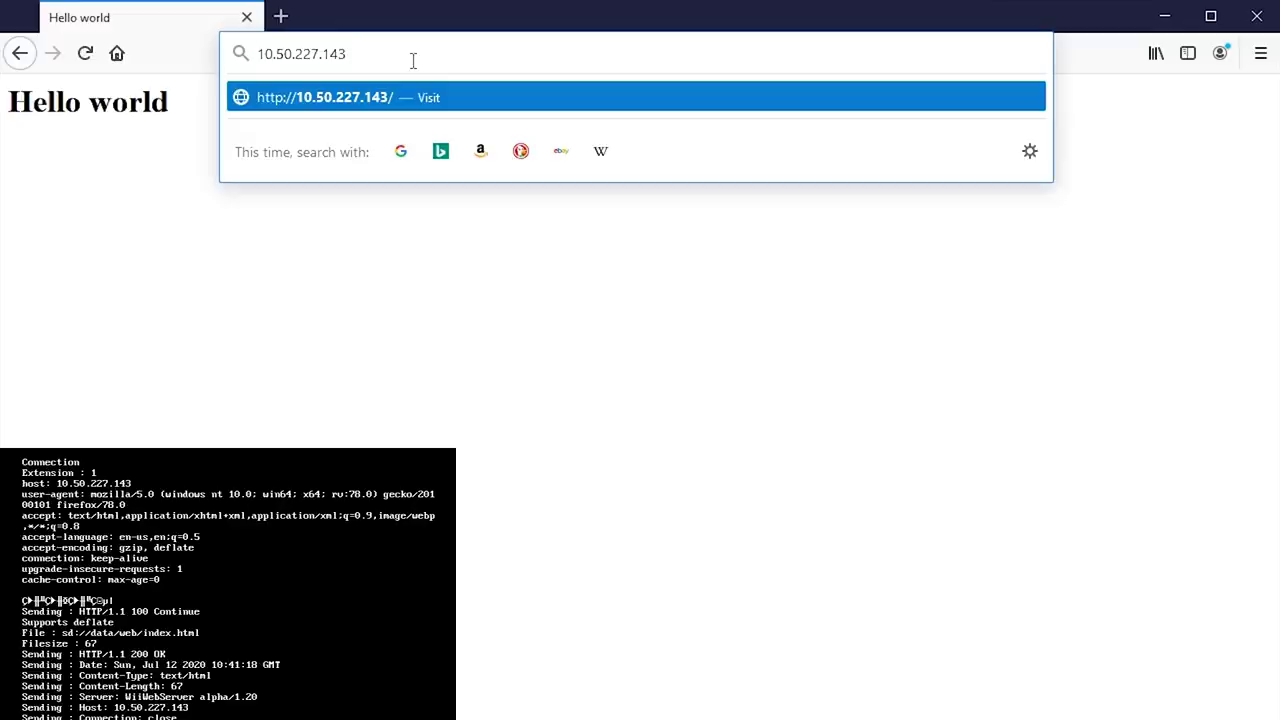
pyautogui.write('/css.html')
pyautogui.press('Return')
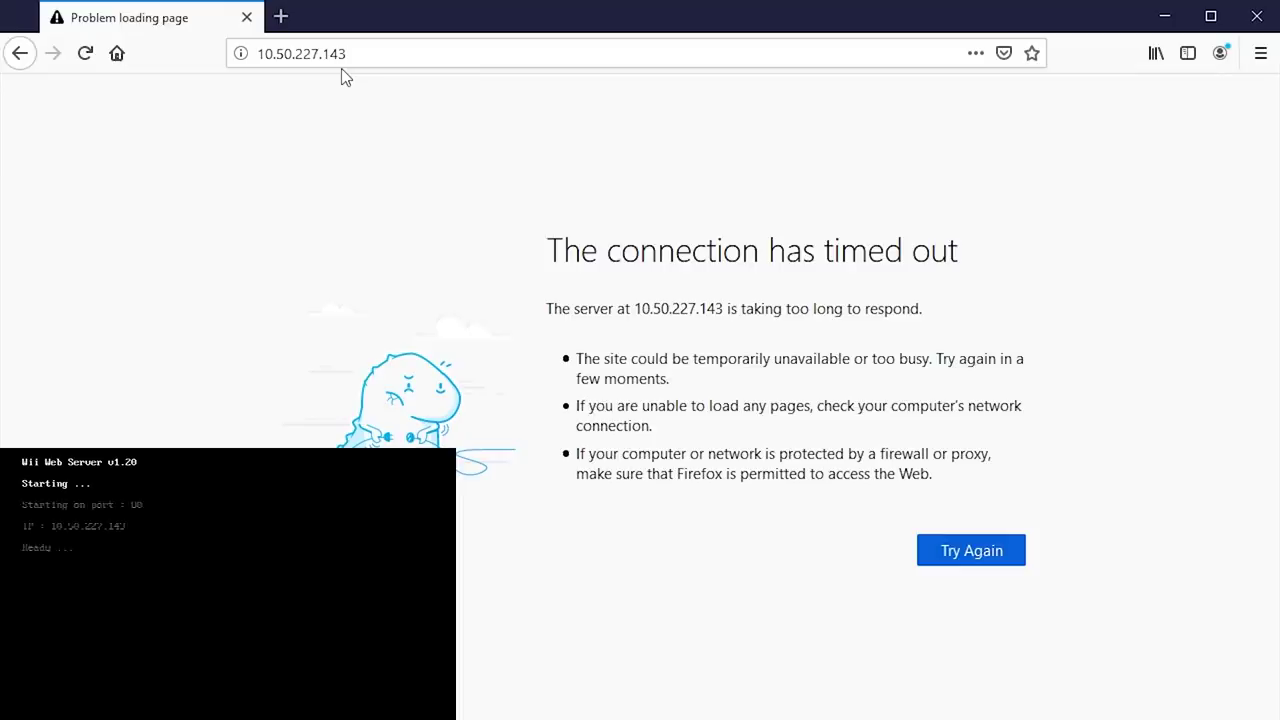
# - Reload the server's root page and retry the address 10.50.227.143/css.html
pyautogui.press('F5')
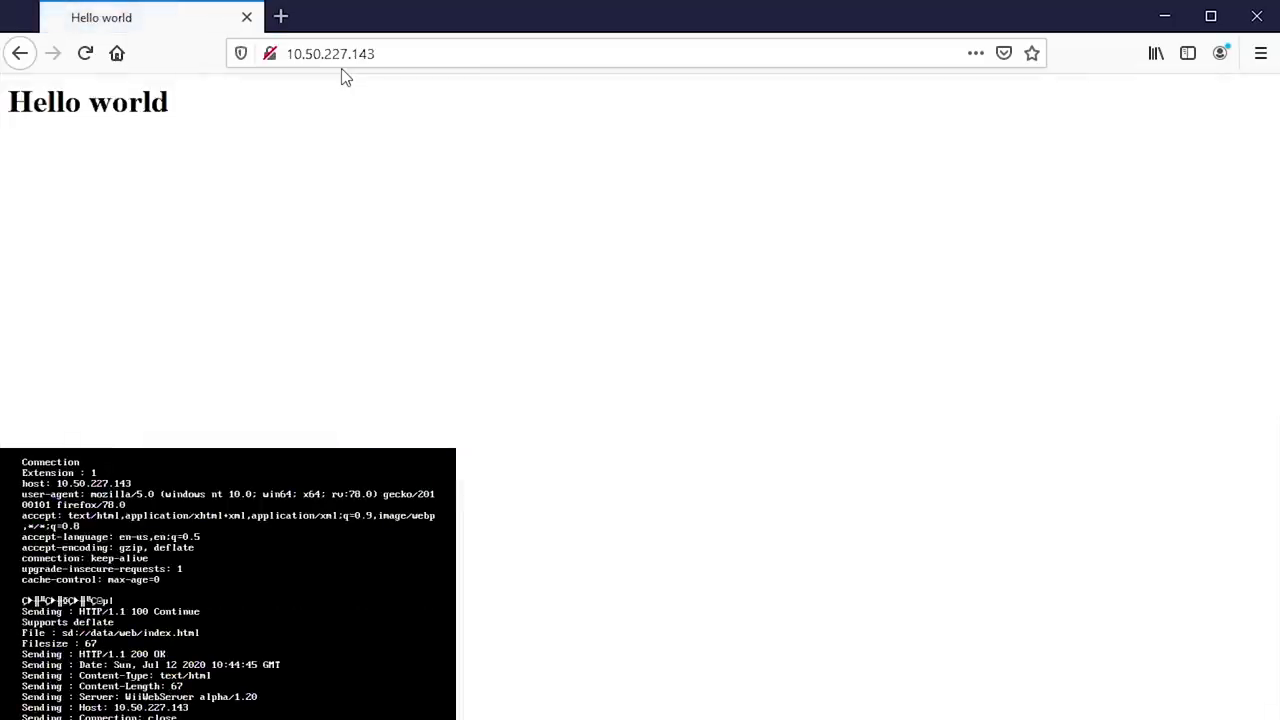
pyautogui.click(430, 55)
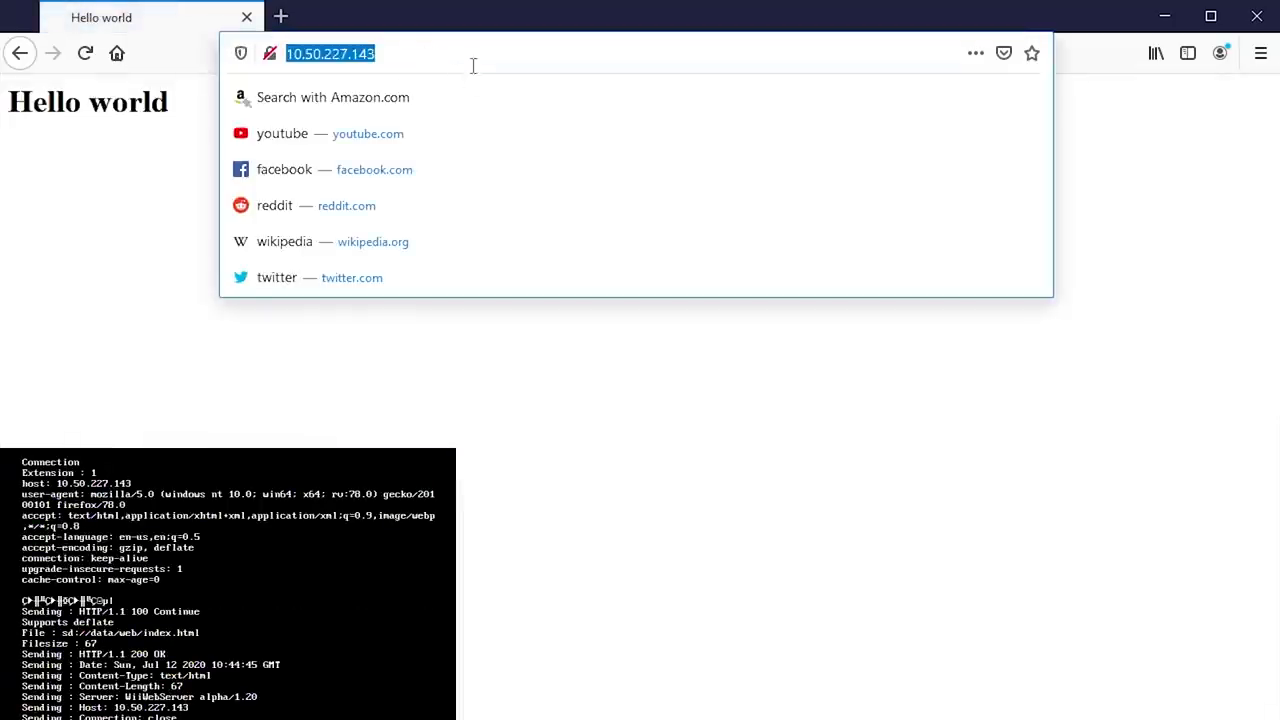
pyautogui.click(519, 66)
pyautogui.write('/')
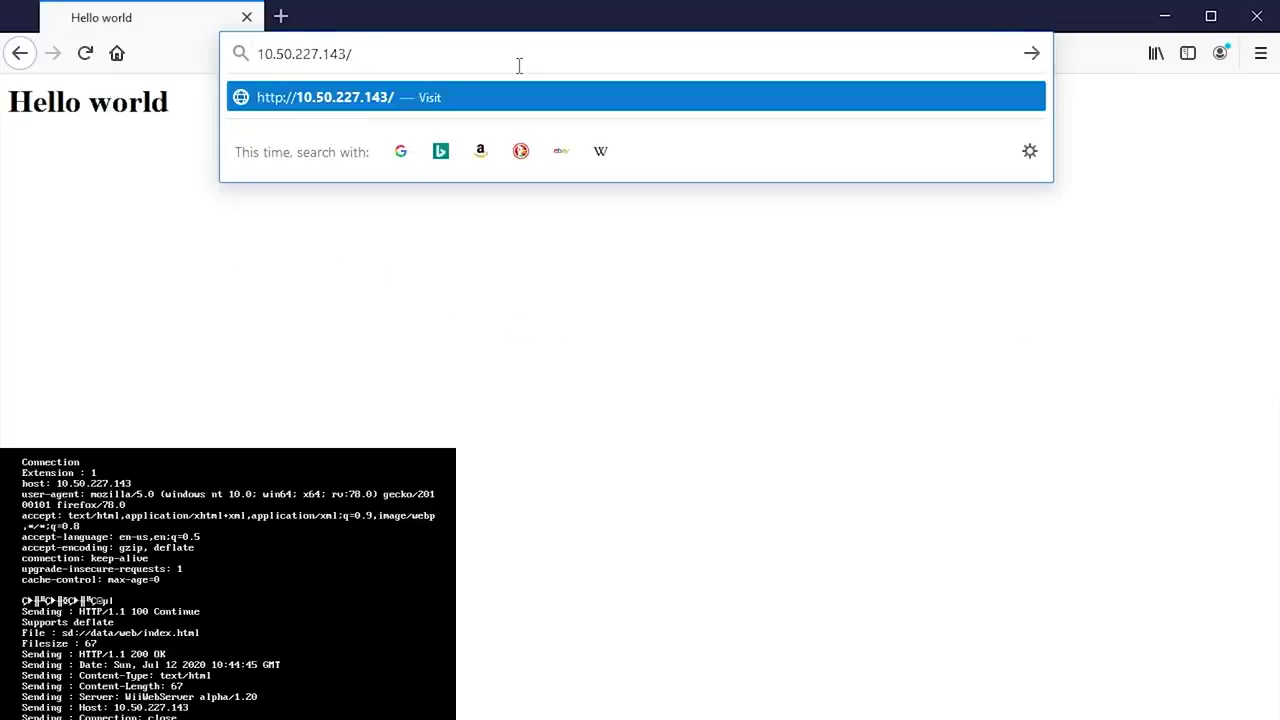
pyautogui.write('css.html')
pyautogui.press('Return')
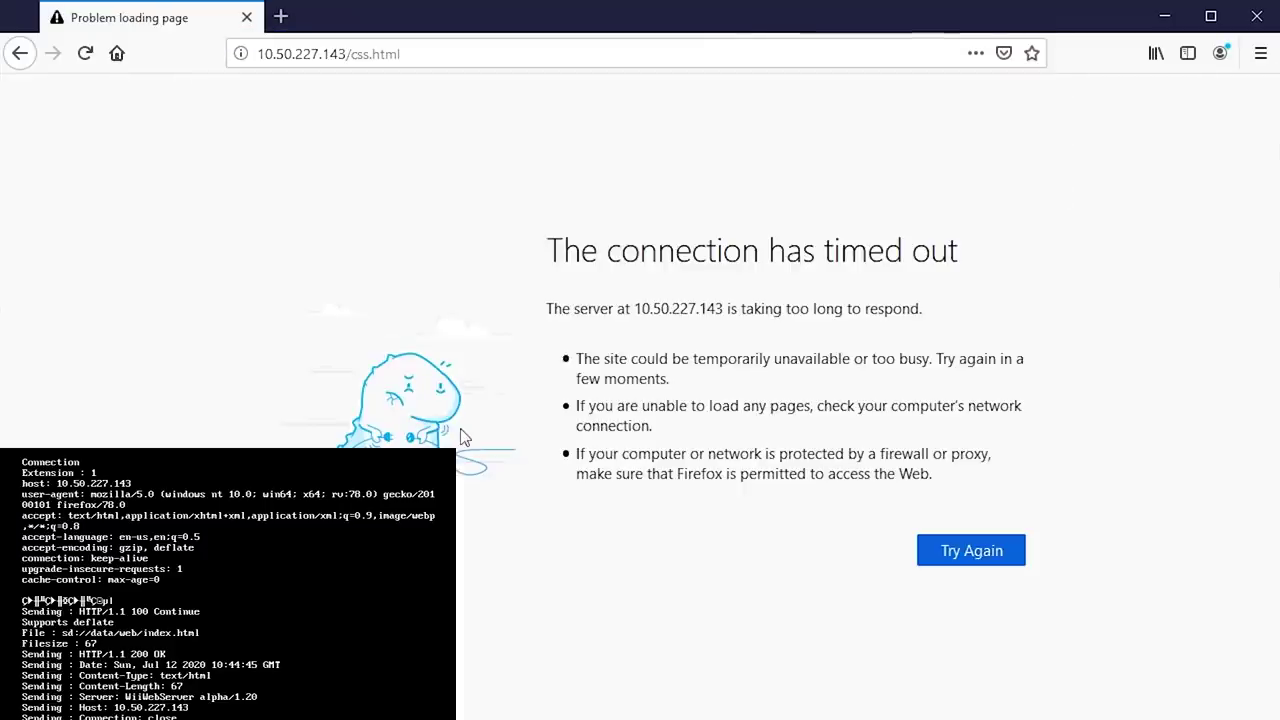
# - Try to open the page 10.50.227.143/style.html
pyautogui.click(518, 59)
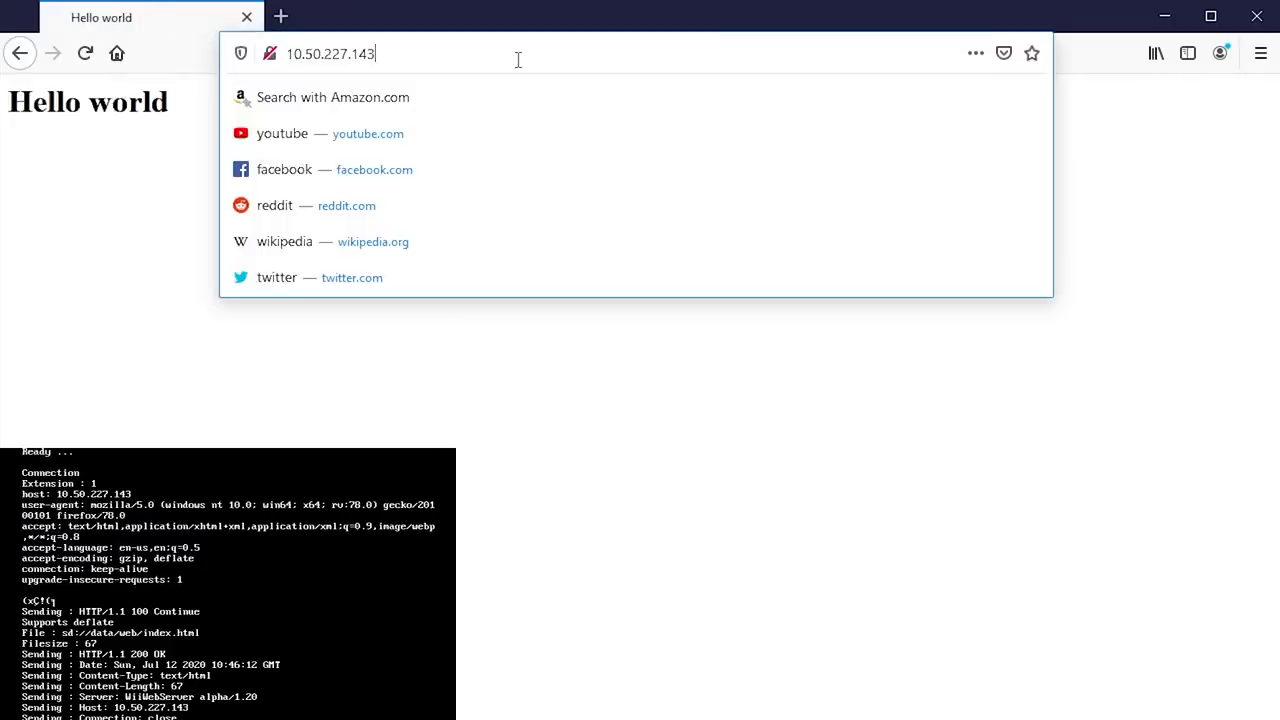
pyautogui.write('/style')
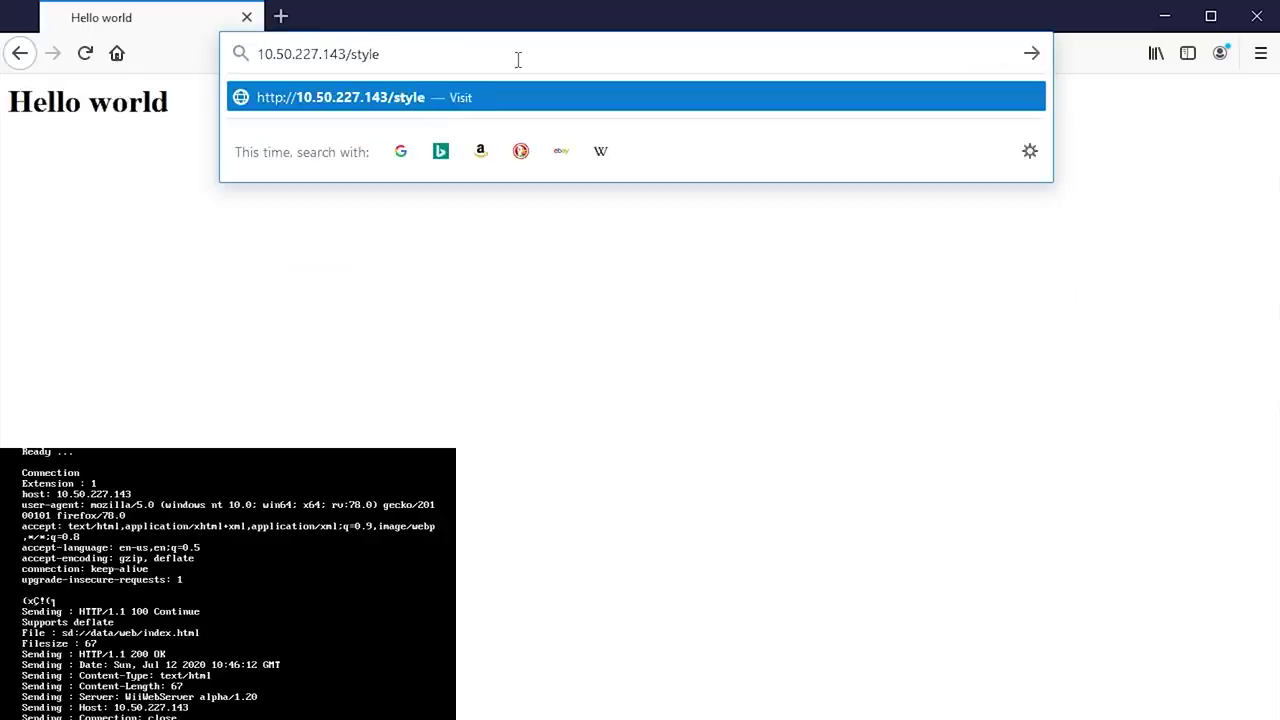
pyautogui.write('.html')
pyautogui.press('Return')
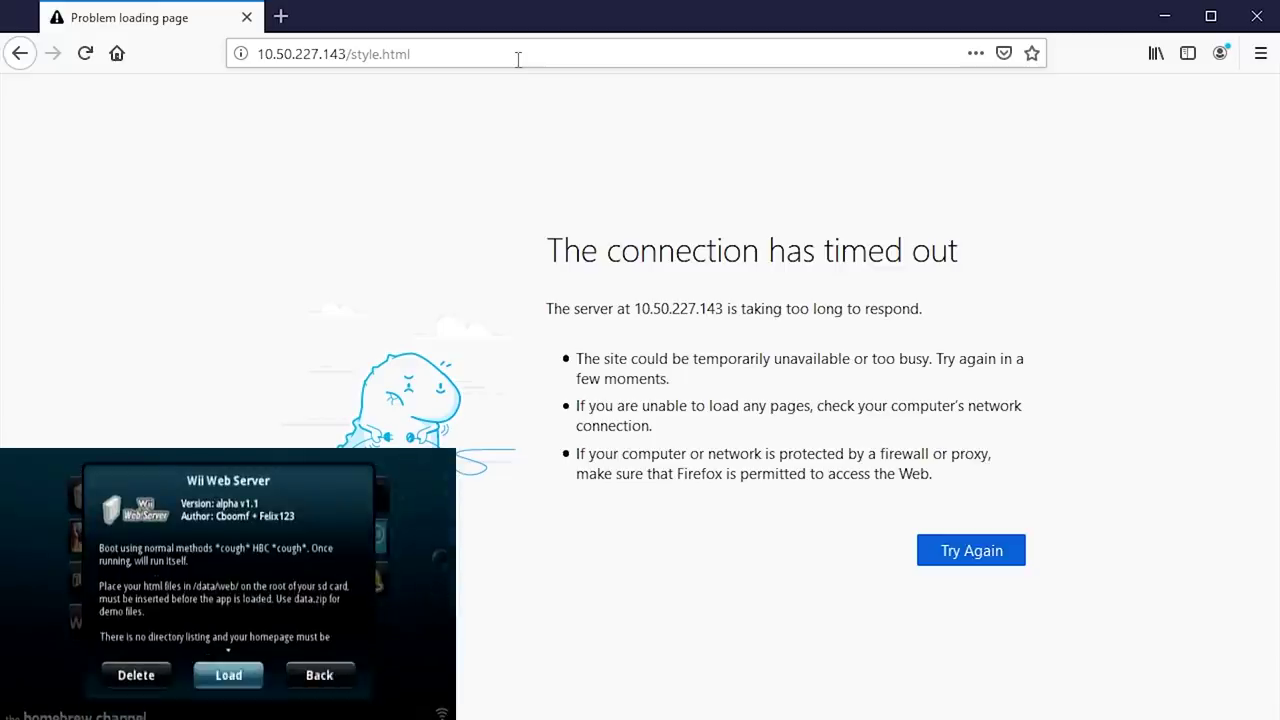
# - Open the Wii Web Server project on SourceForge in a new tab and go to its file listing
pyautogui.click(280, 17)
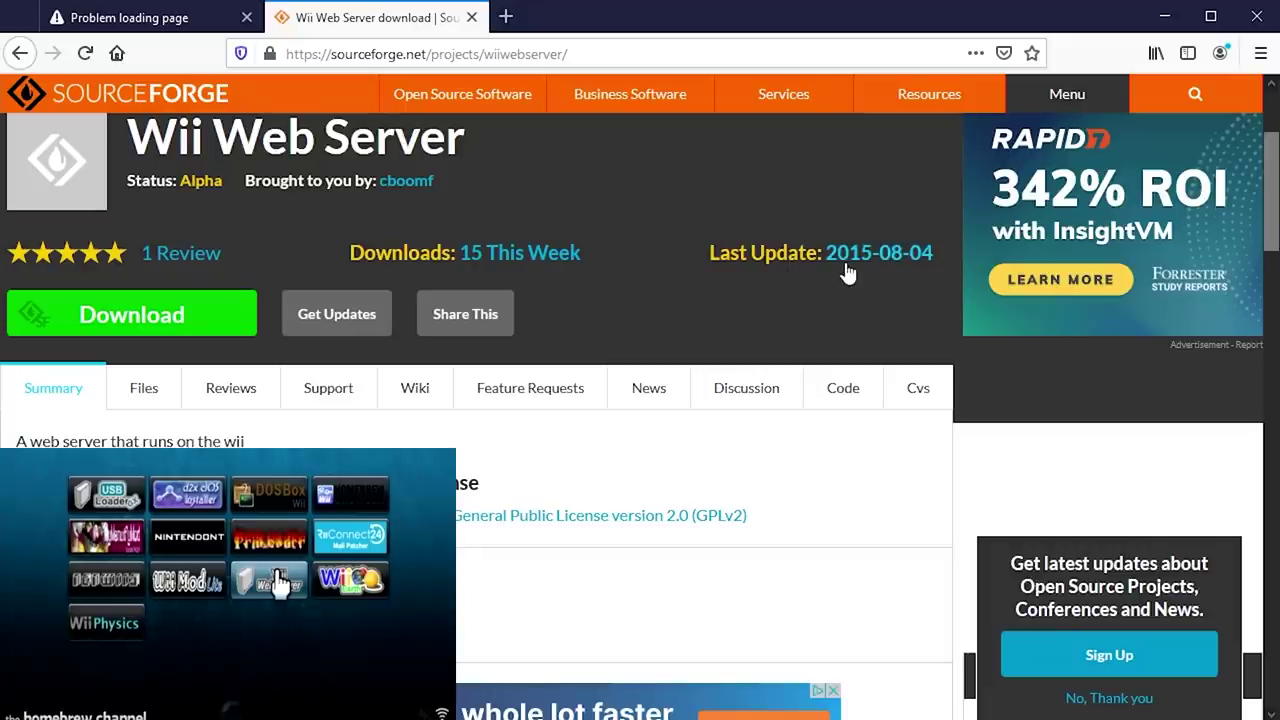
pyautogui.click(150, 400)
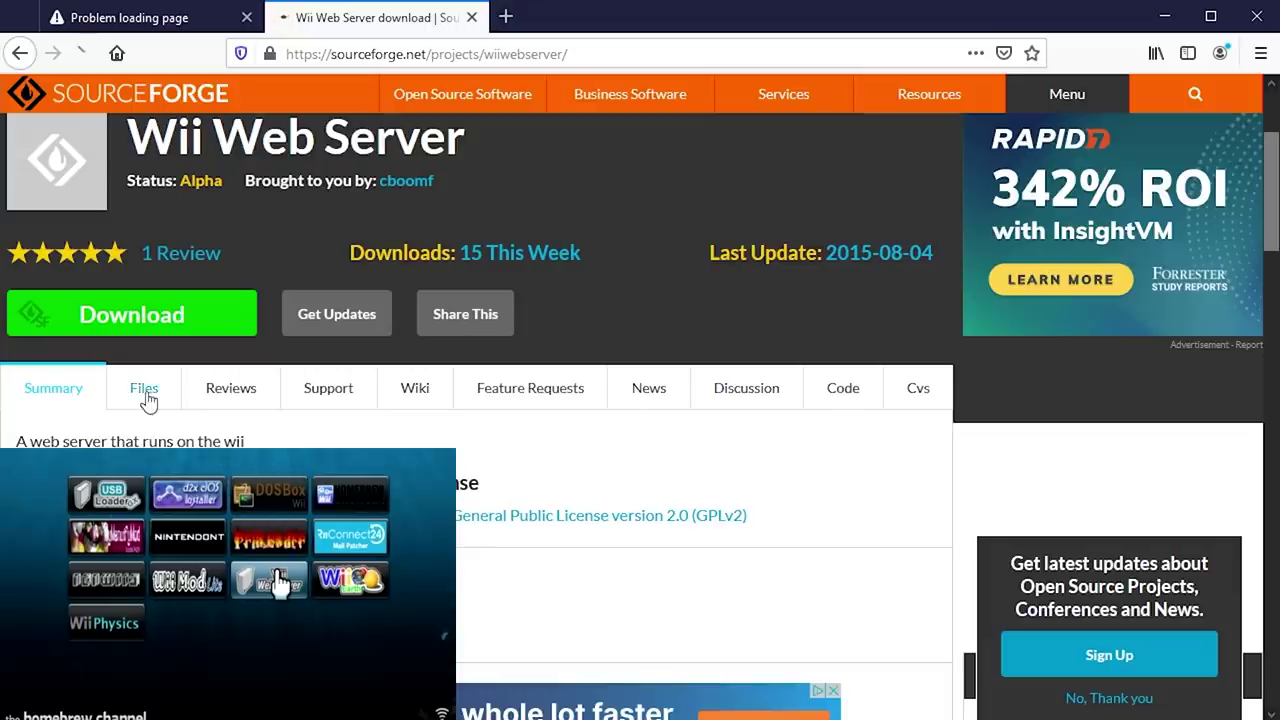
pyautogui.scroll(-5, 323, 437)
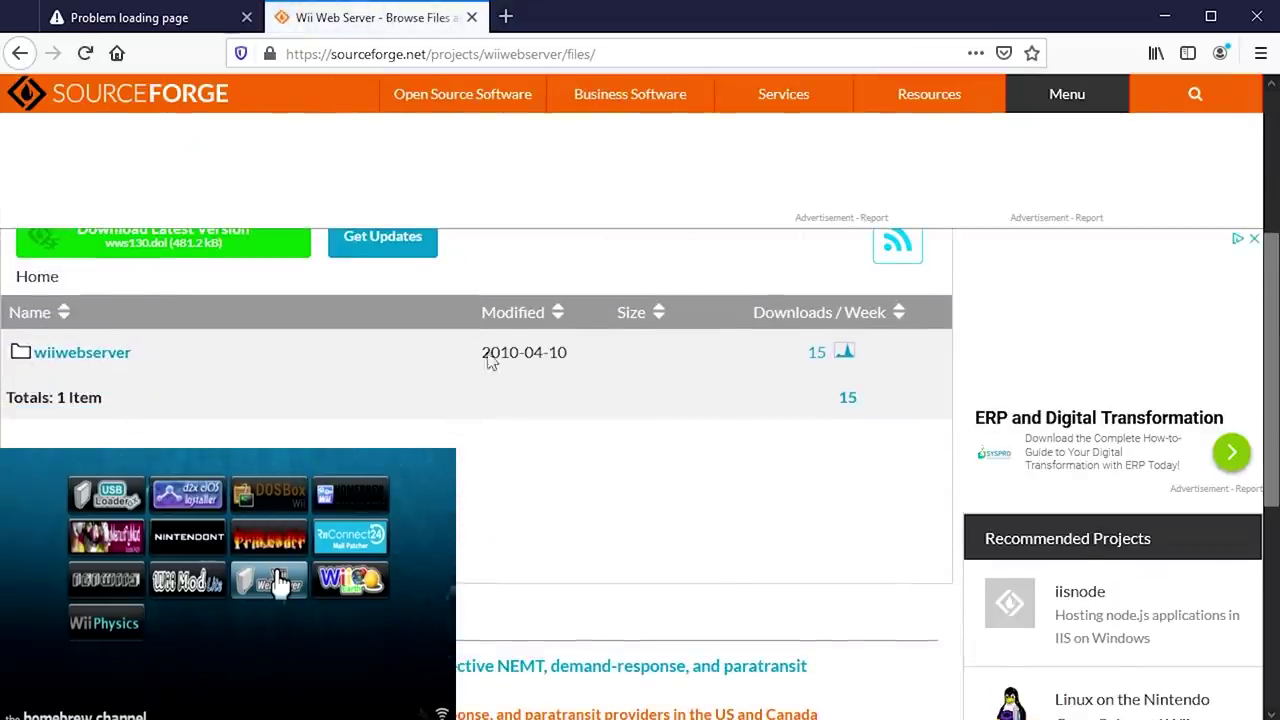
# - Open the wiiwebserver folder and examine the list of alpha releases and their dates
pyautogui.click(88, 356)
pyautogui.scroll(-10, 552, 520)
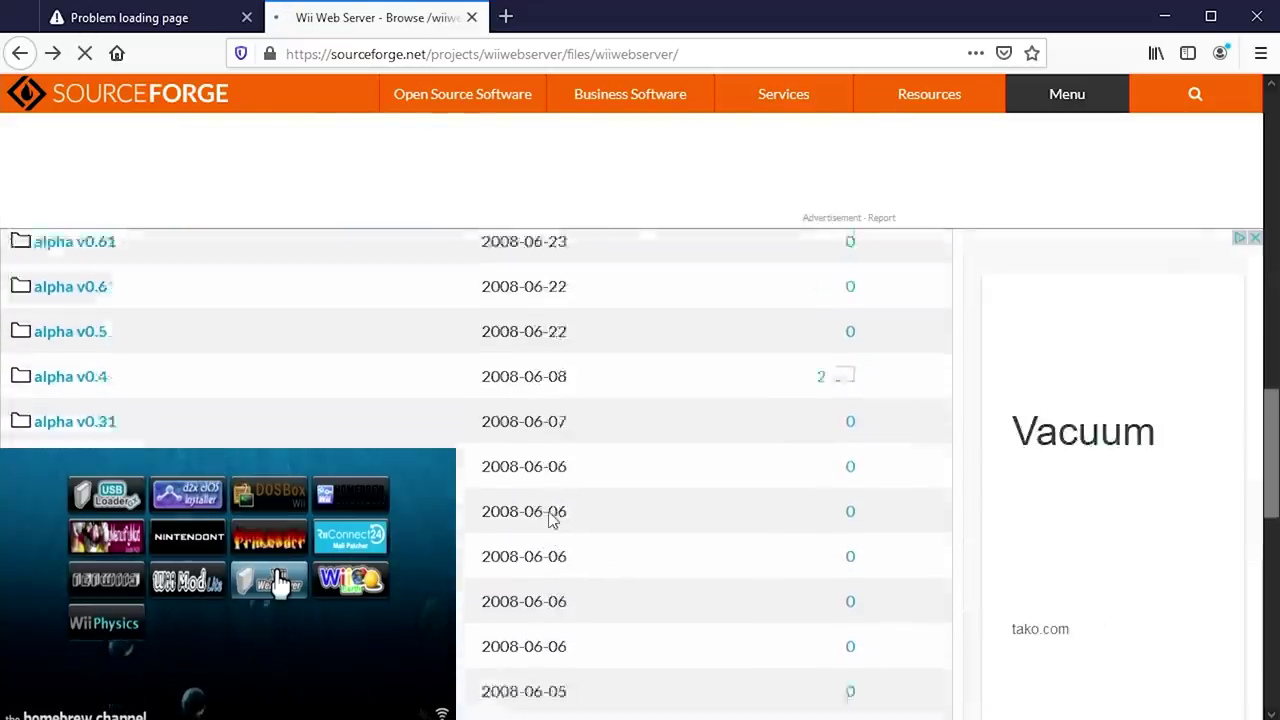
pyautogui.scroll(-10, 552, 518)
pyautogui.scroll(3, 552, 524)
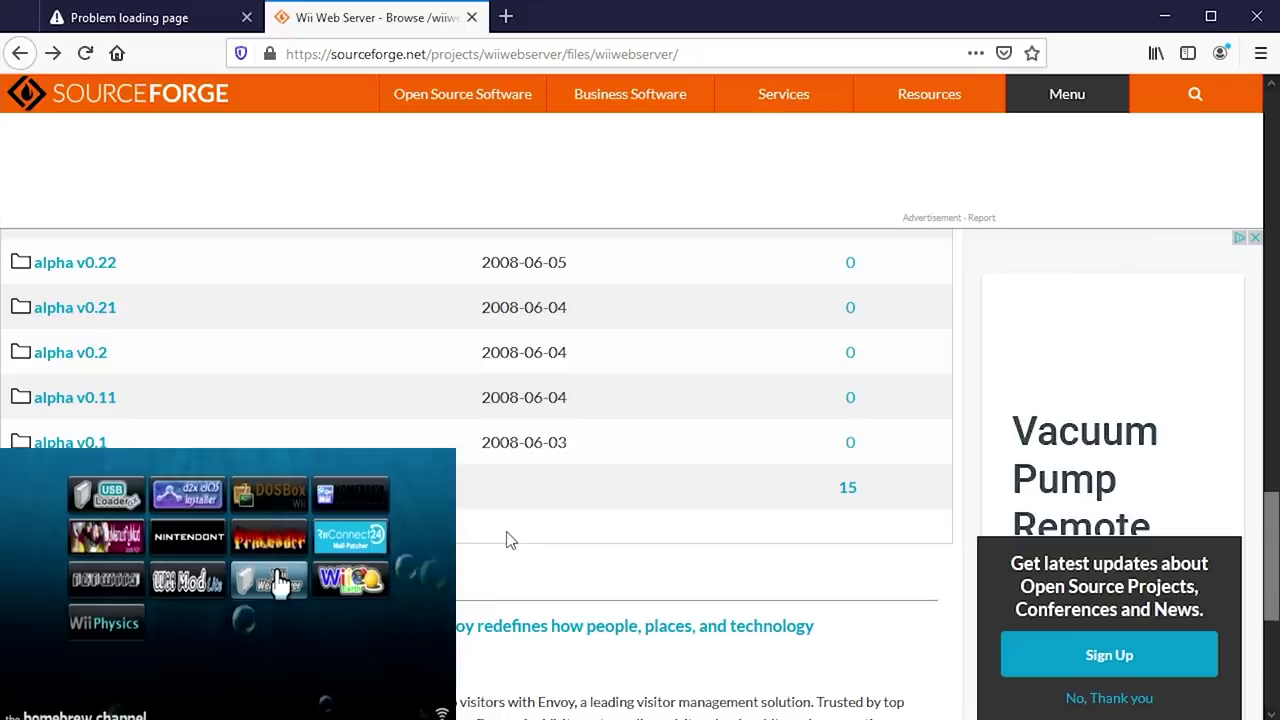
# - Download the latest Wii Web Server version, wws130.dol, from the SourceForge project
pyautogui.scroll(7, 505, 538)
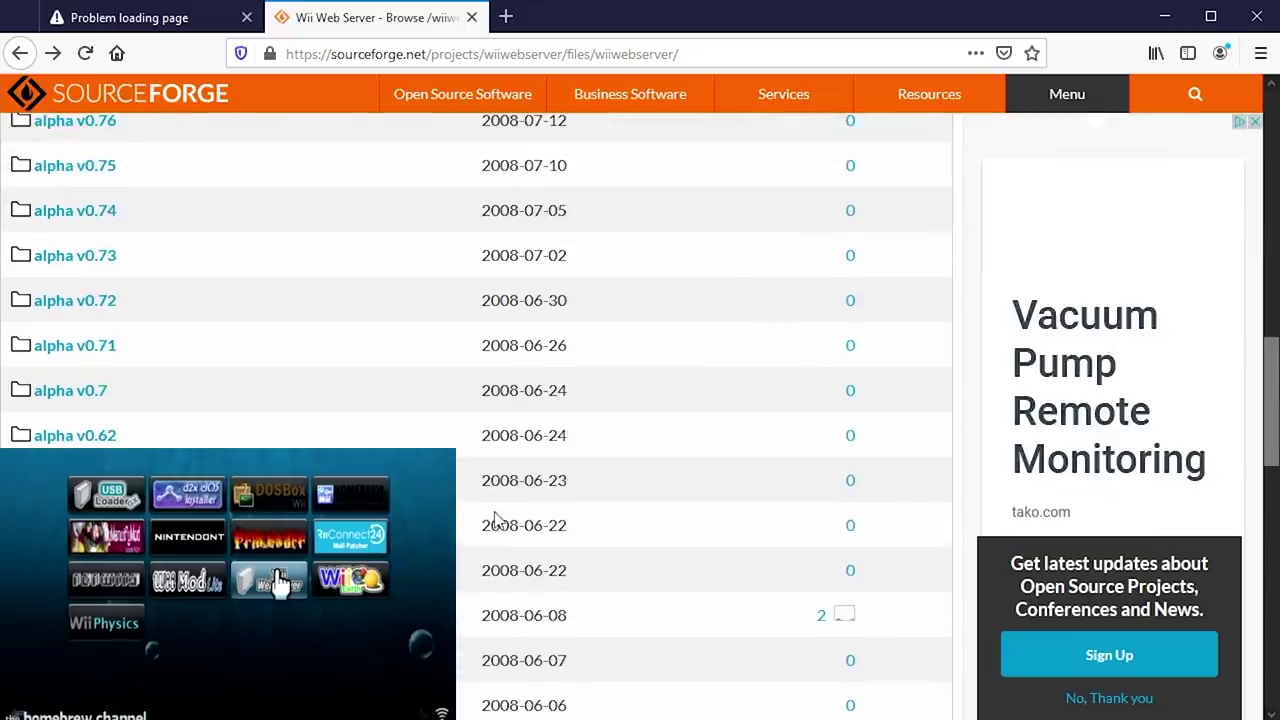
pyautogui.scroll(3, 500, 518)
pyautogui.scroll(6, 505, 510)
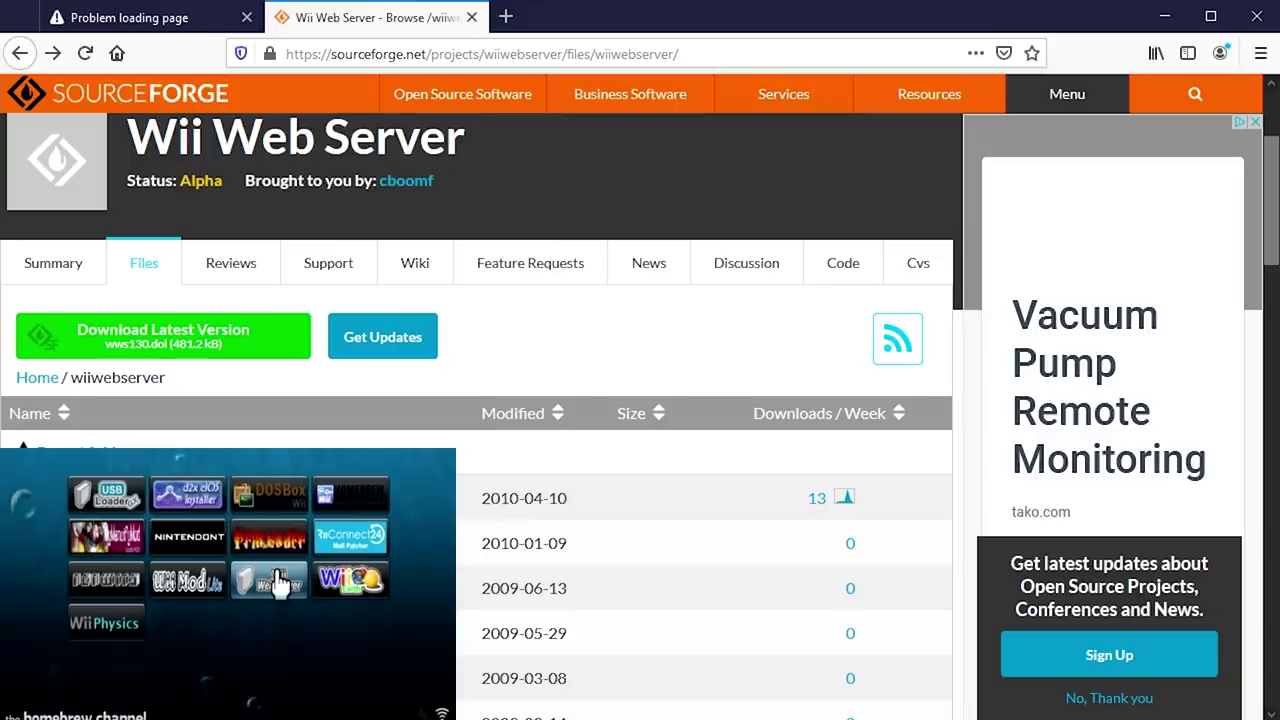
pyautogui.click(222, 340)
pyautogui.scroll(-2, 560, 460)
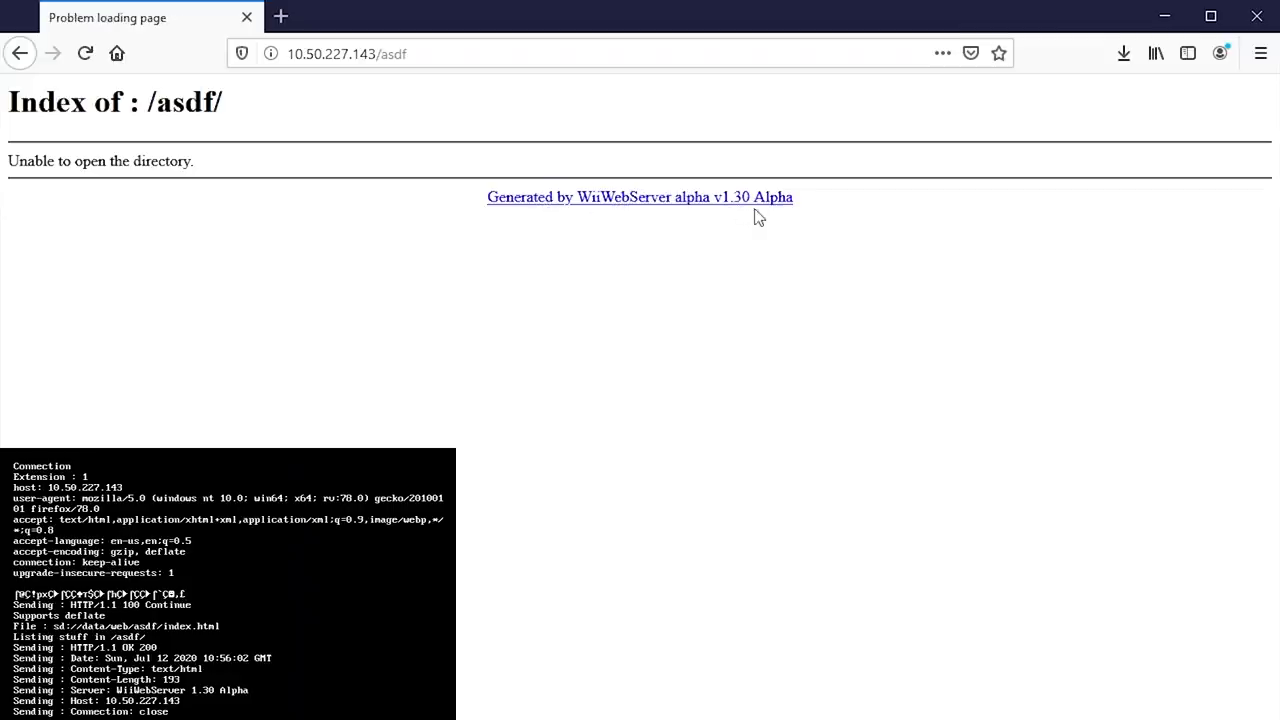
# - Request the page 10.50.227.143/asdf.html from the Wii server
pyautogui.click(534, 54)
pyautogui.click(166, 277)
pyautogui.click(463, 54)
pyautogui.write('.html')
pyautogui.press('Return')
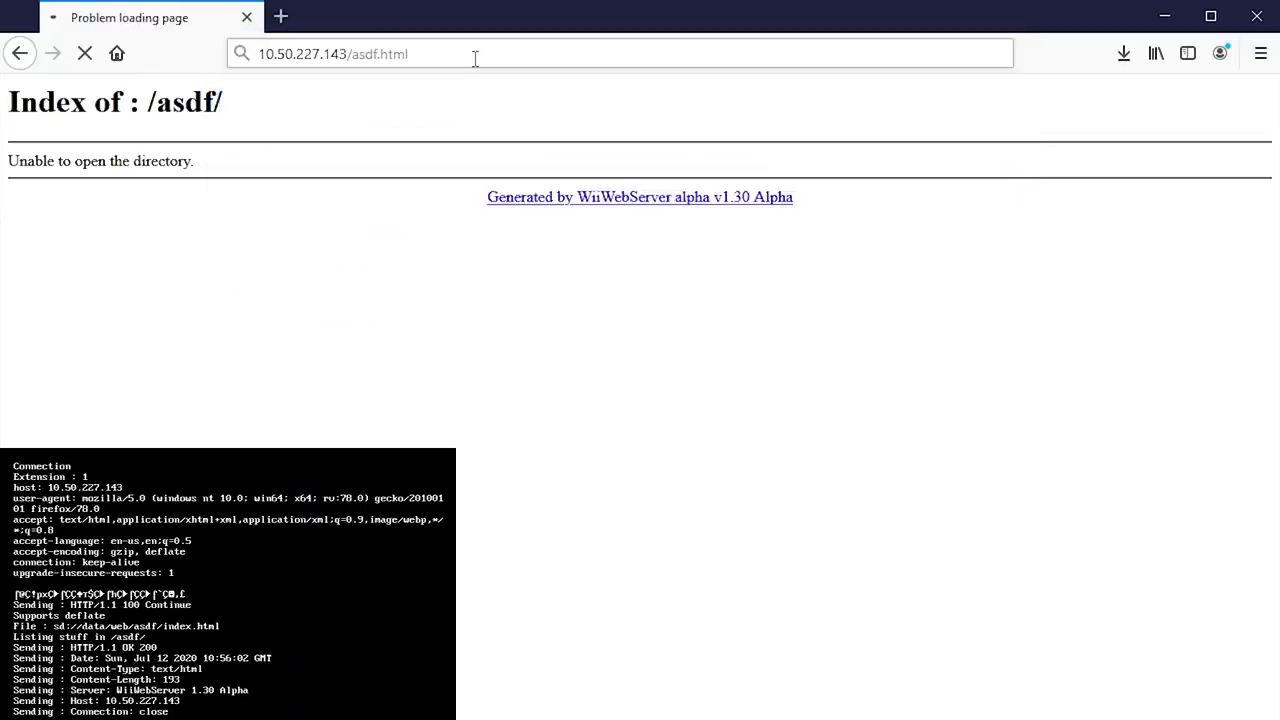
# - Remove the page name from the address and request the server's root page at 10.50.227.143
pyautogui.moveTo(475, 58); pyautogui.dragTo(350, 58)
pyautogui.press('BackSpace')
pyautogui.press('Return')
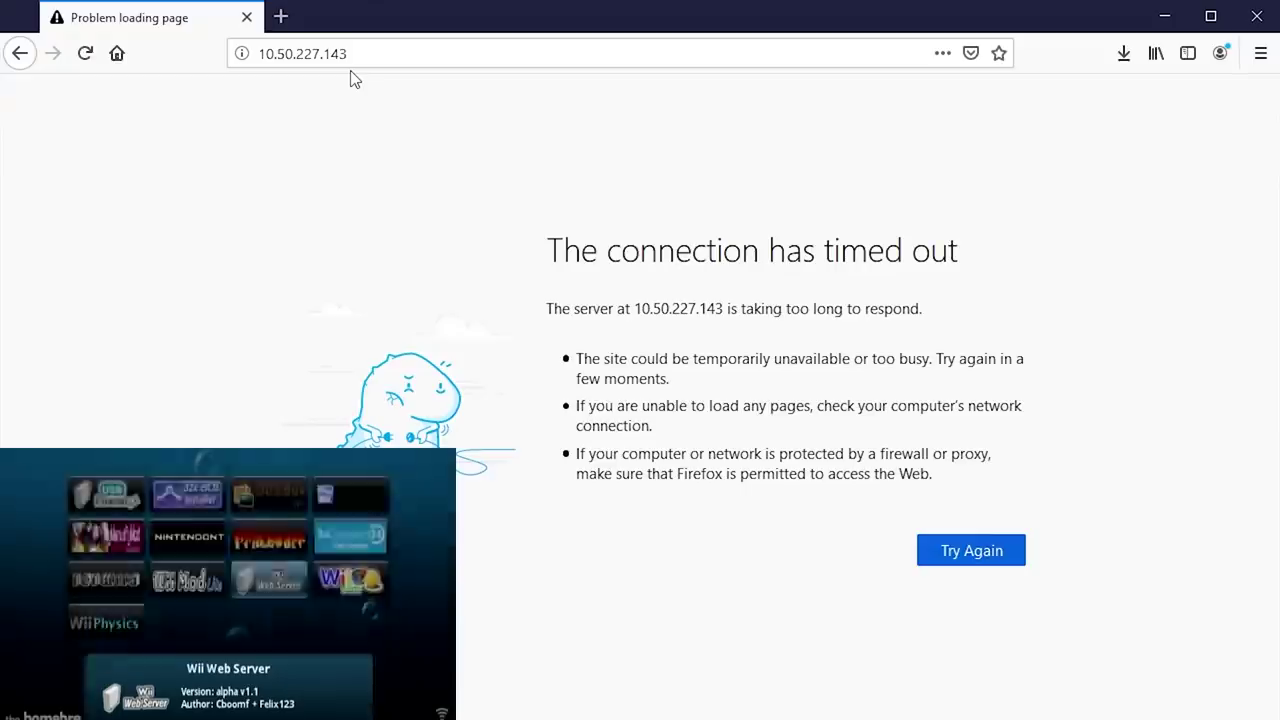
# - Open the page 10.50.227.143/style.html served by the restarted Wii Web Server
pyautogui.click(394, 57)
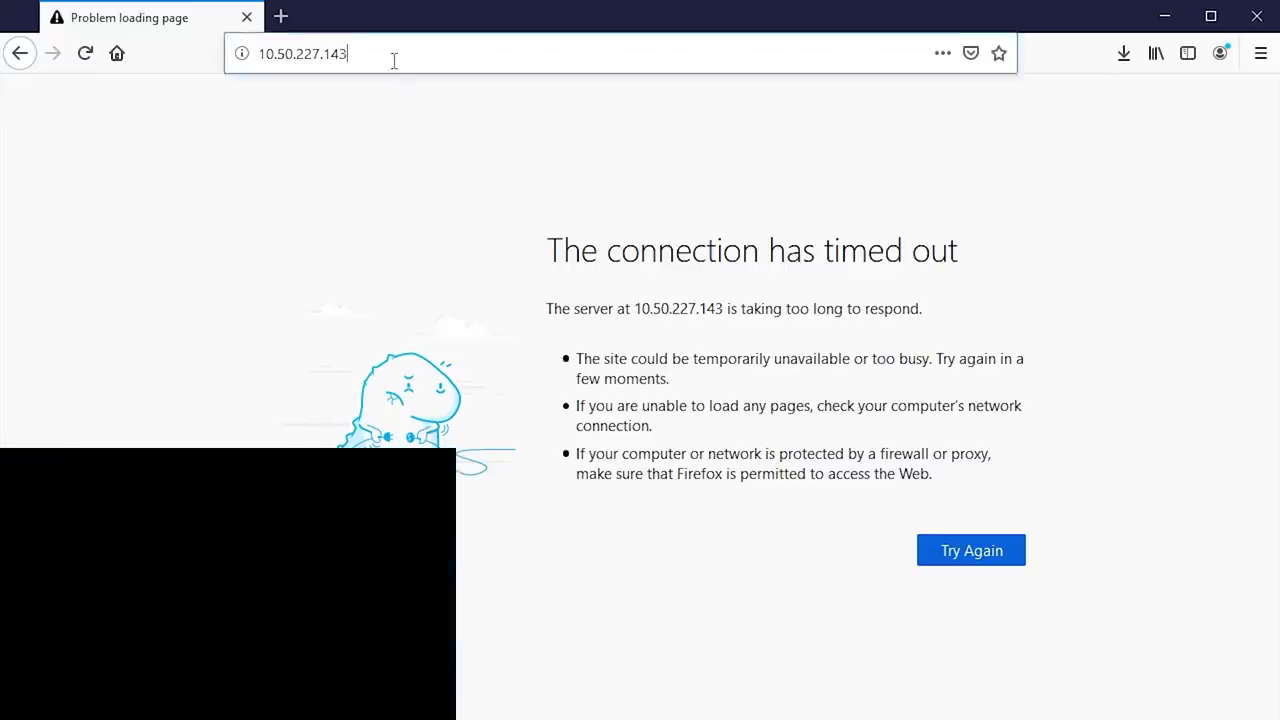
pyautogui.write('/')
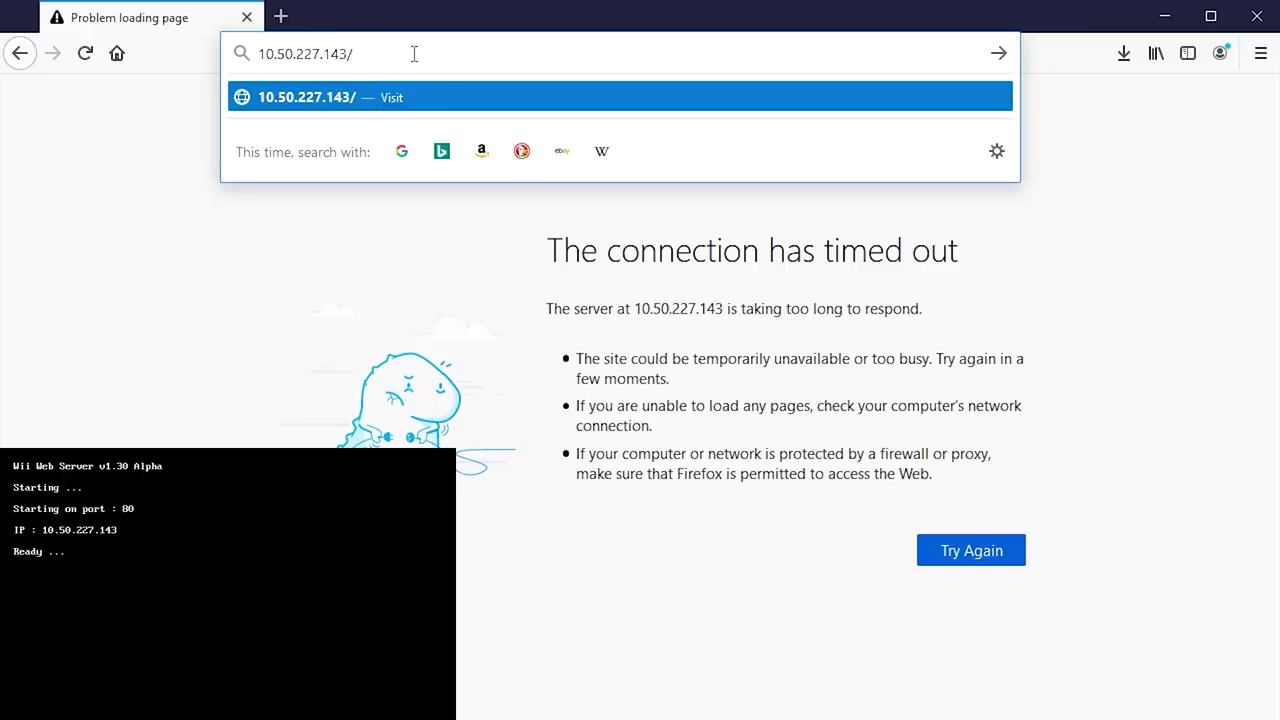
pyautogui.write('style.html')
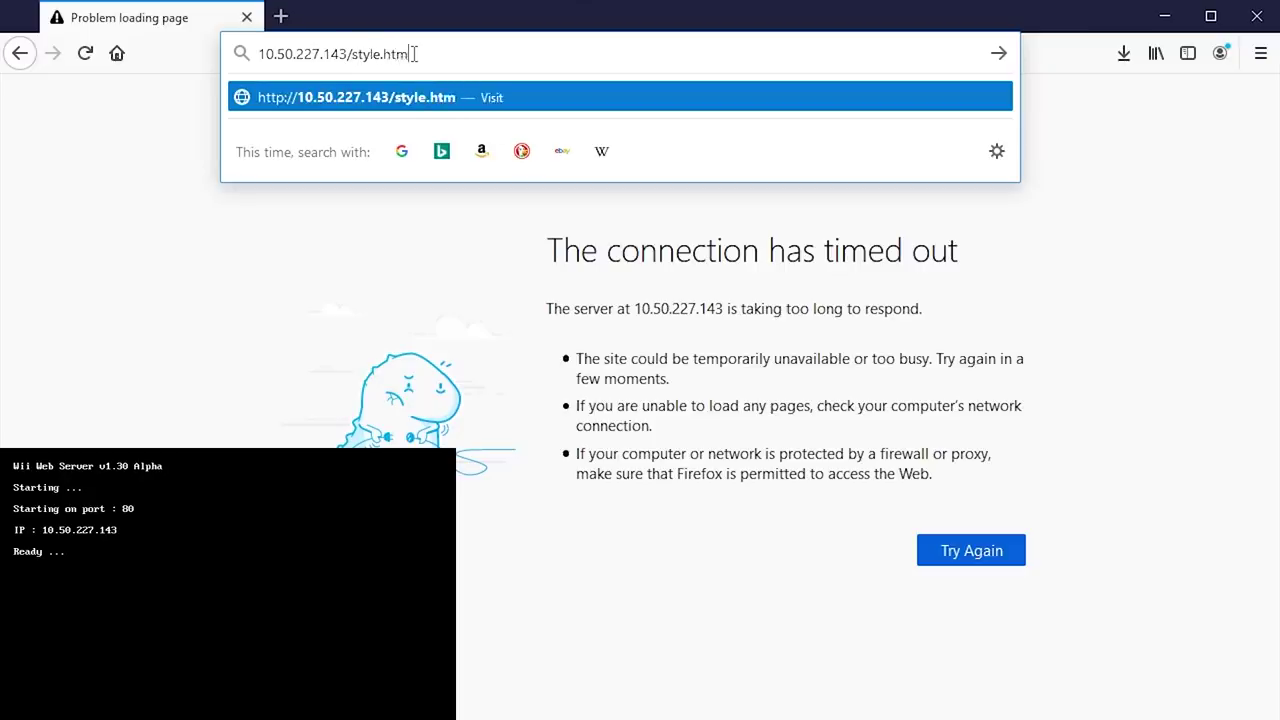
pyautogui.press('Return')
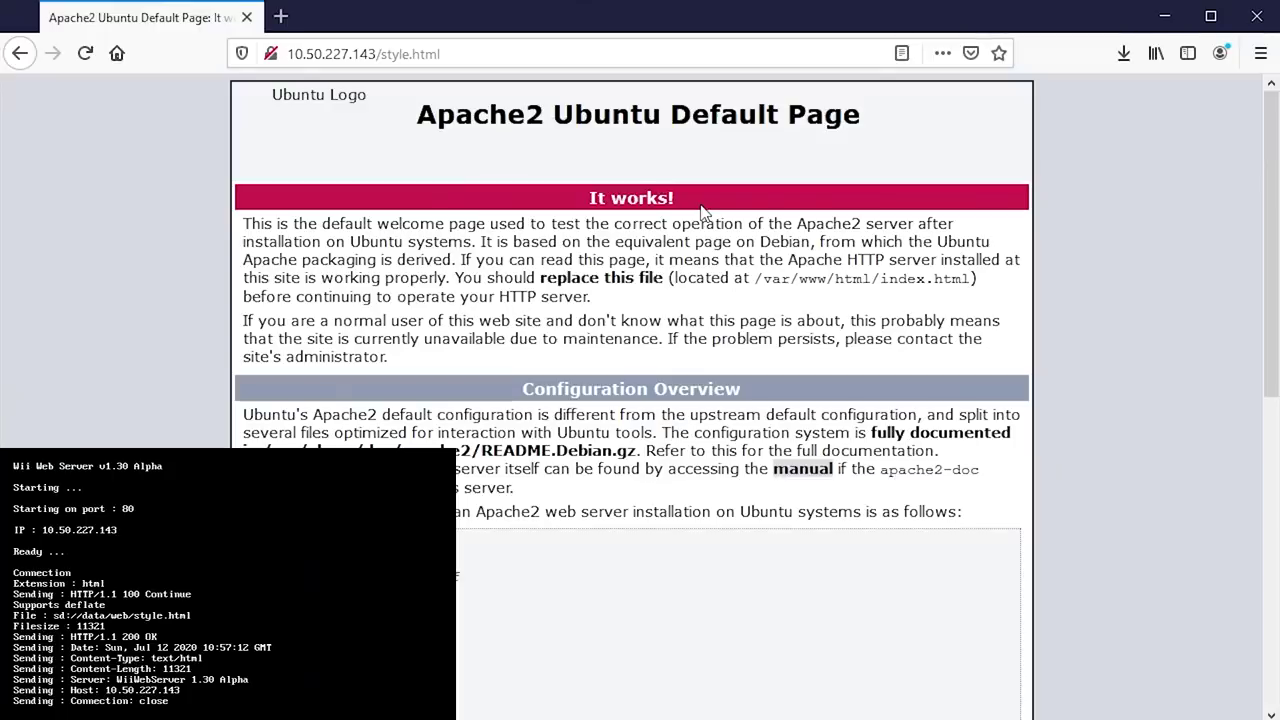
# - Request the page 10.50.227.143/info.php from the Wii server
pyautogui.scroll(-3, 700, 210)
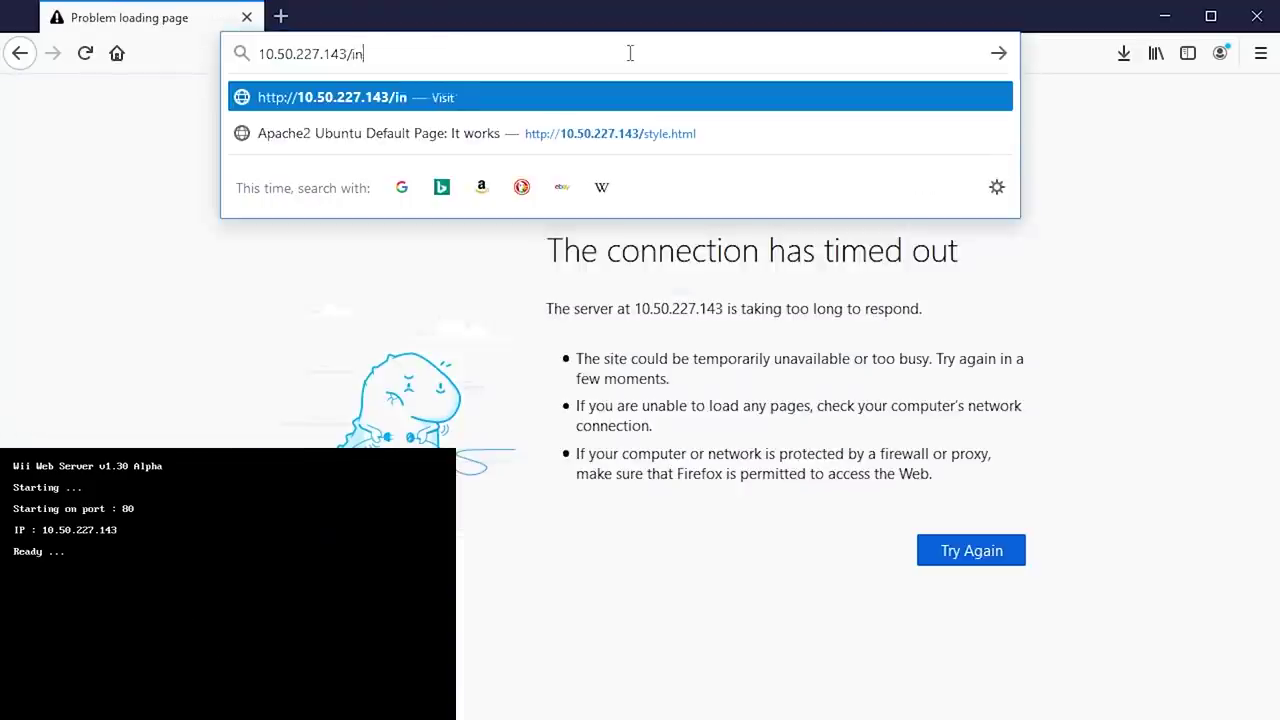
pyautogui.write('fo.php')
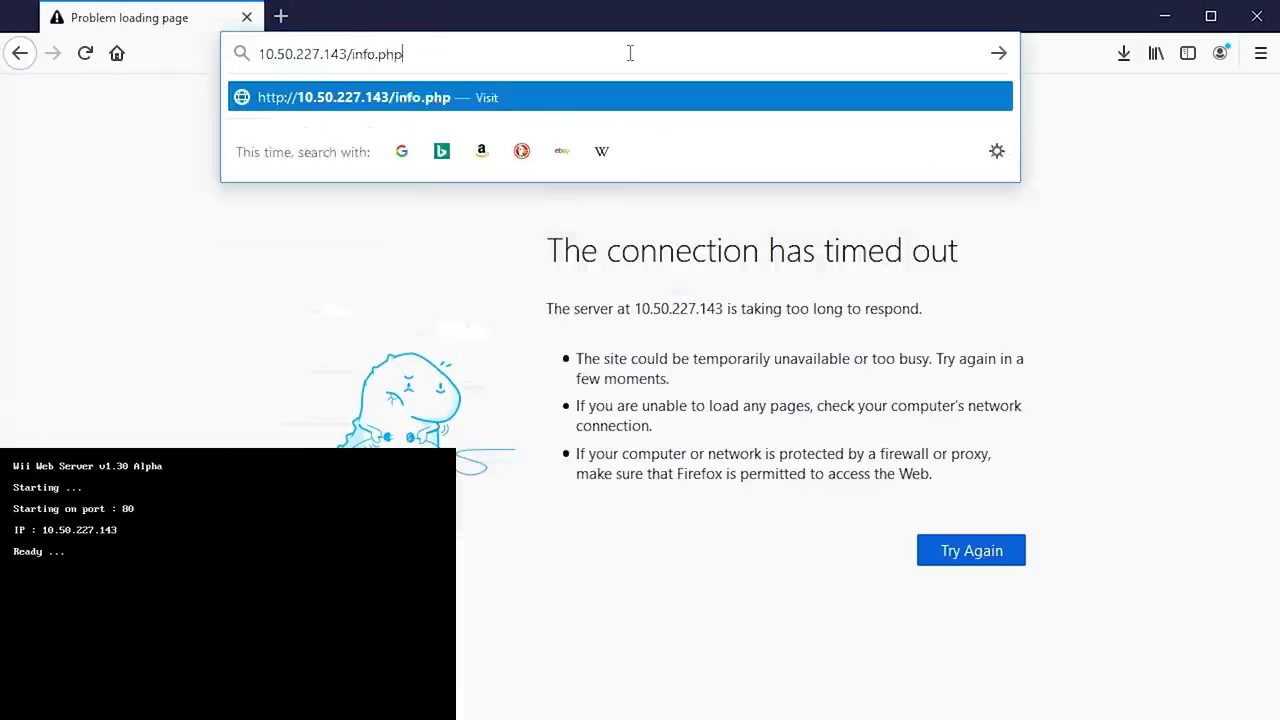
pyautogui.press('Return')
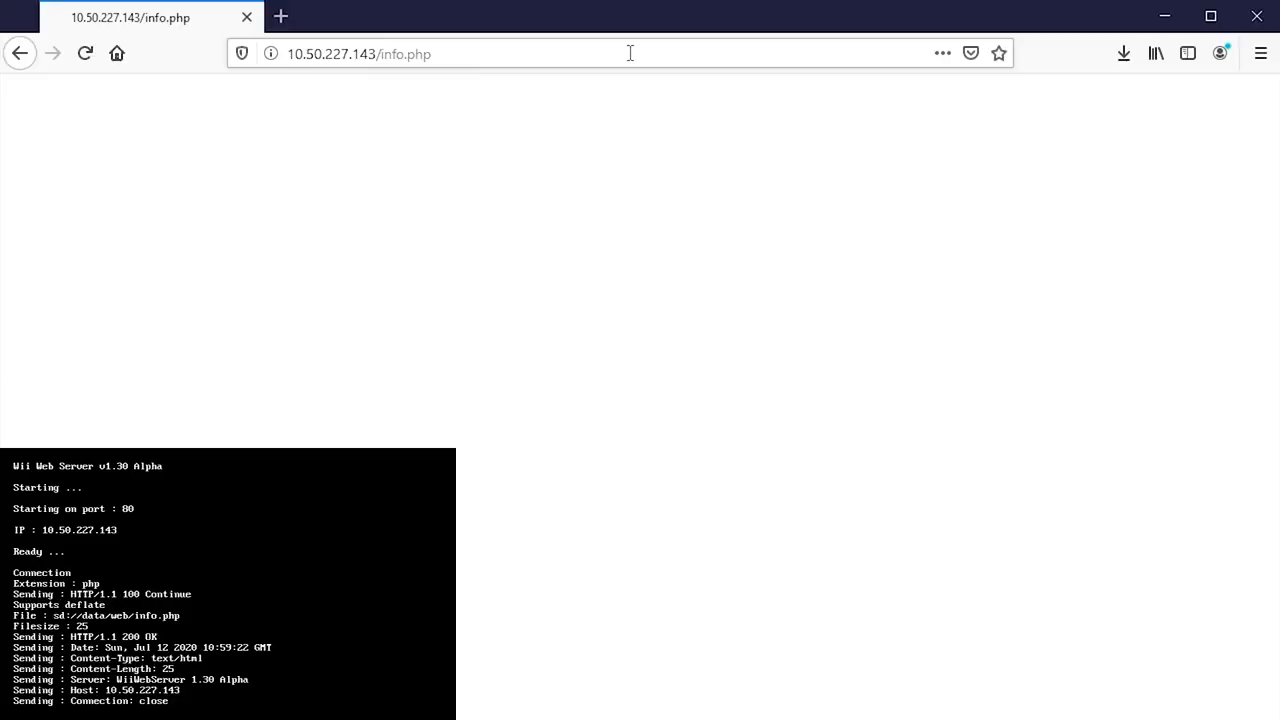
# - Inspect the page source of info.php, highlighting the phpinfo() line, and close the source view
pyautogui.rightClick(331, 180)
pyautogui.click(402, 356)
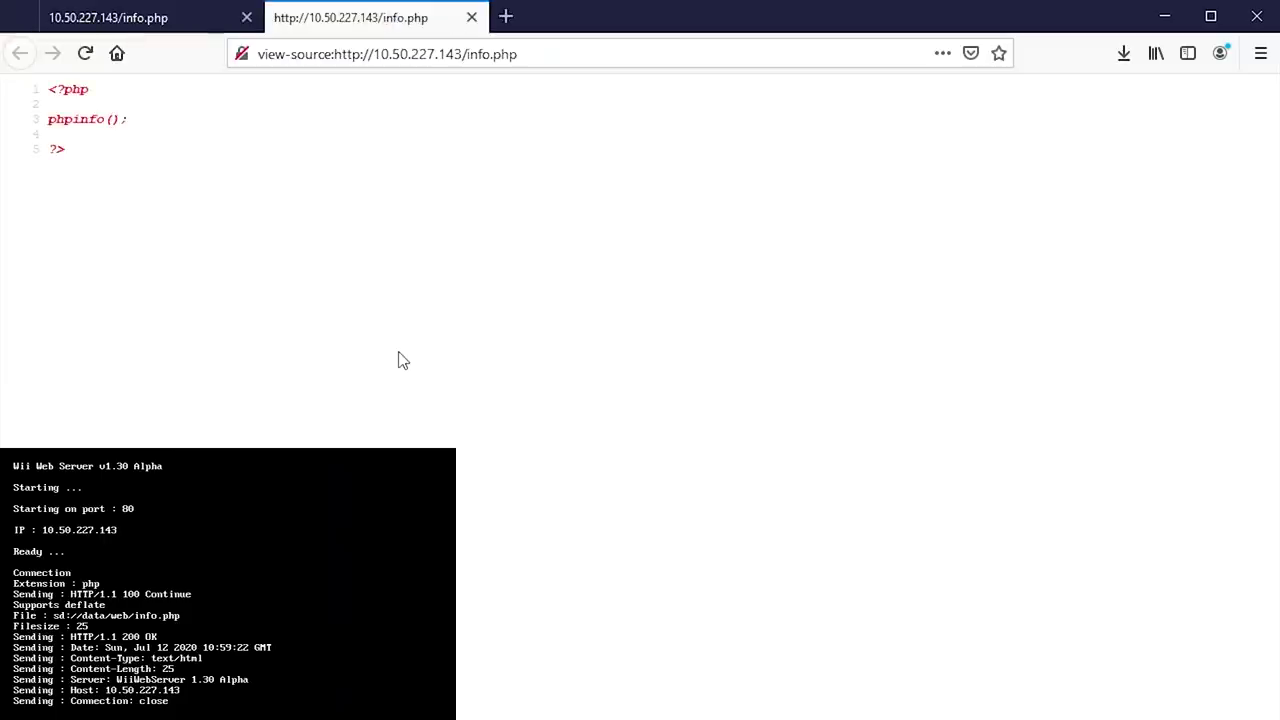
pyautogui.moveTo(90, 119); pyautogui.dragTo(48, 119)
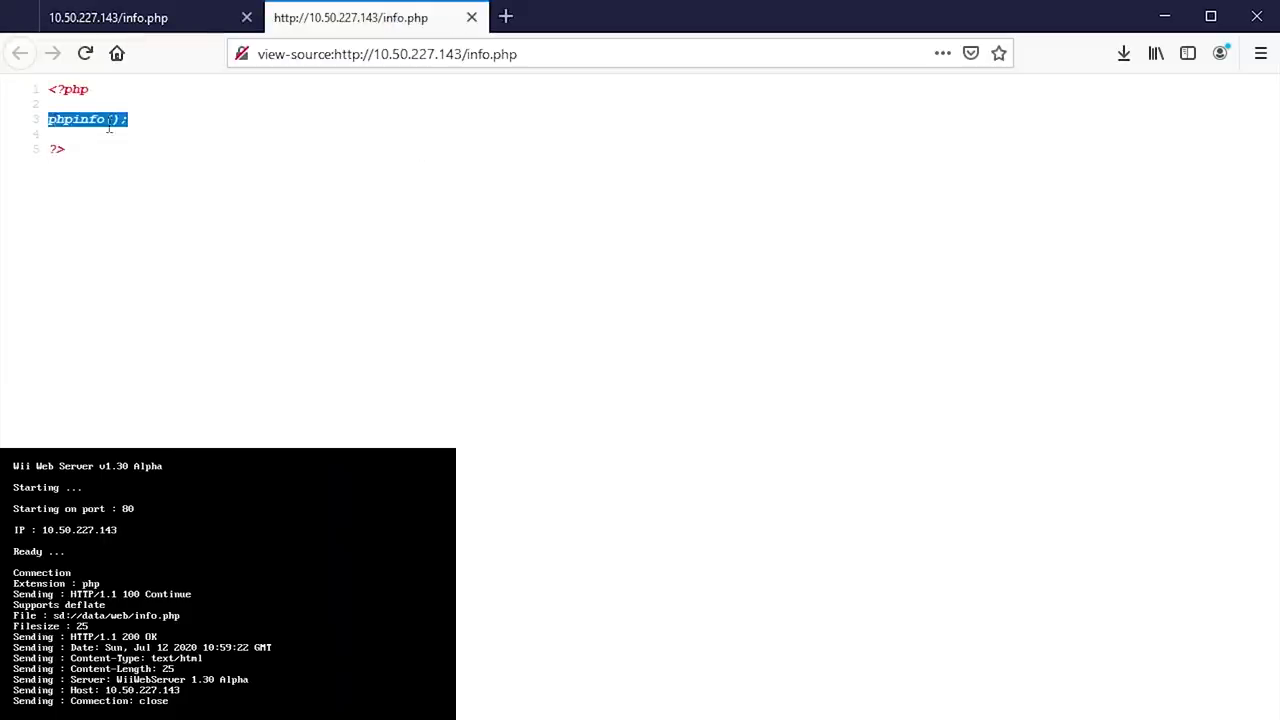
pyautogui.click(72, 127)
pyautogui.click(472, 17)
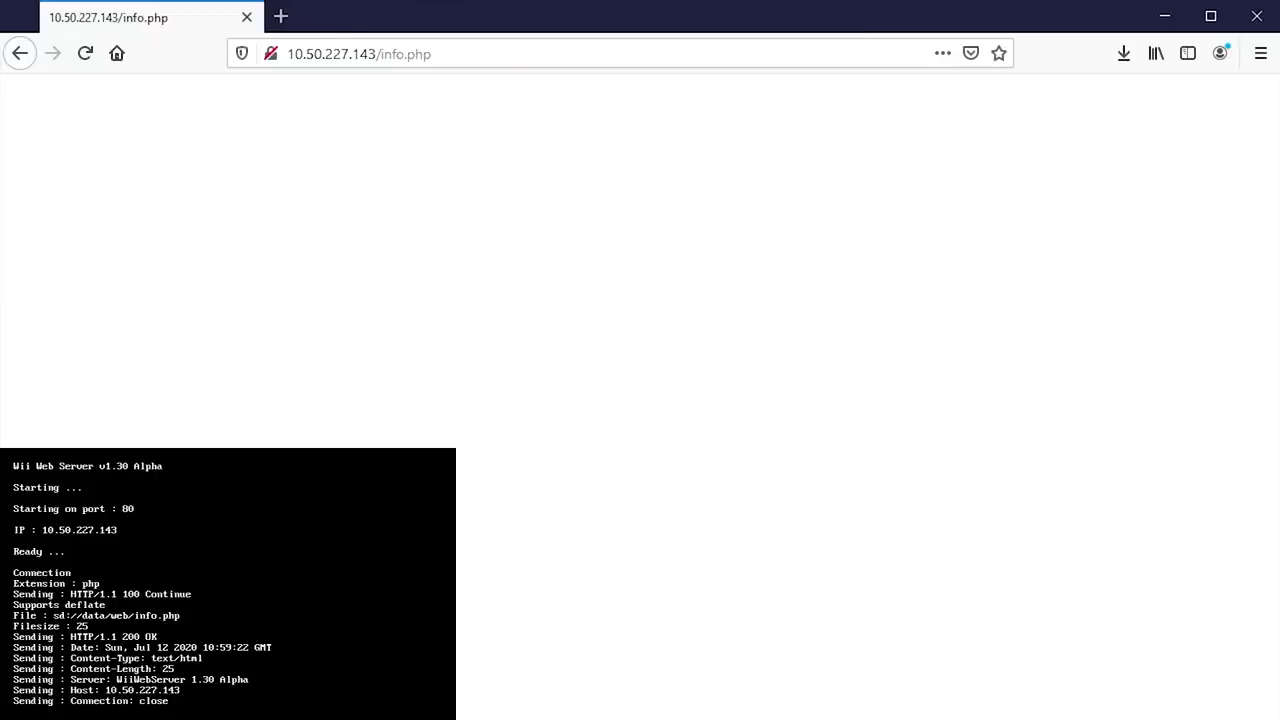
# - Revisit the pages already served by the Wii, switching back and forth between info.php, style.html and the root page
pyautogui.click(20, 53)
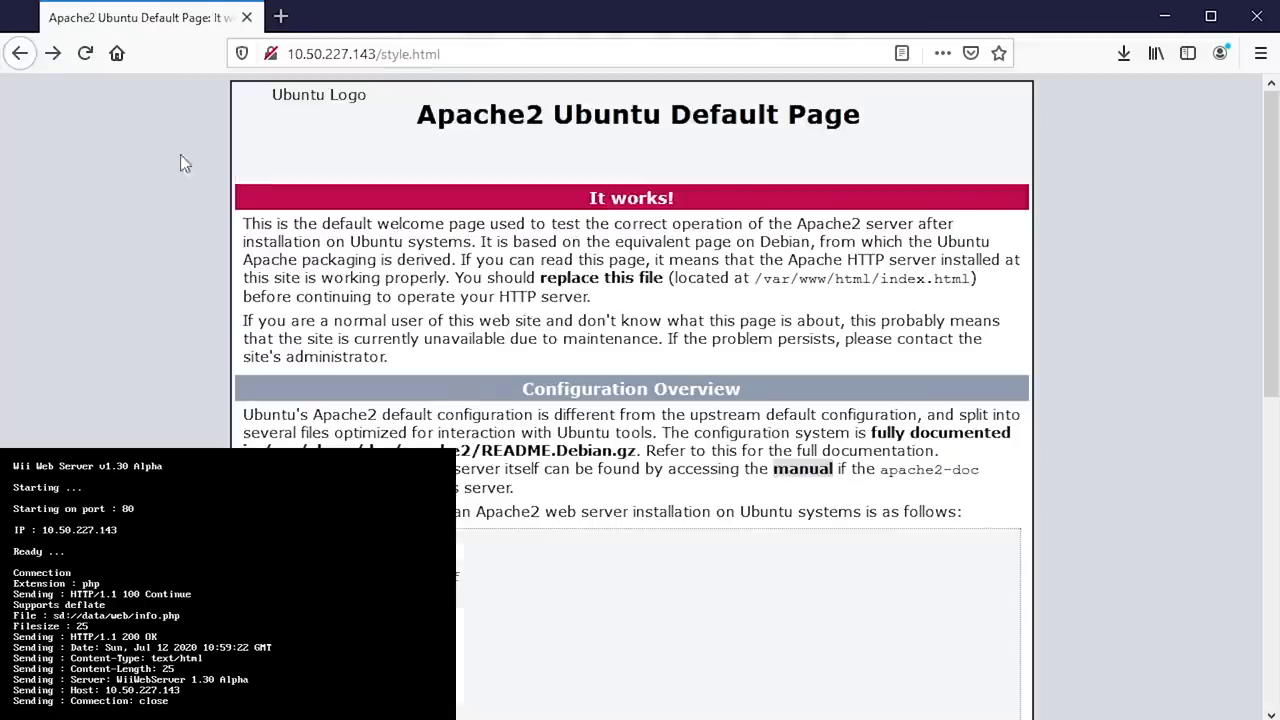
pyautogui.click(52, 53)
pyautogui.click(20, 53)
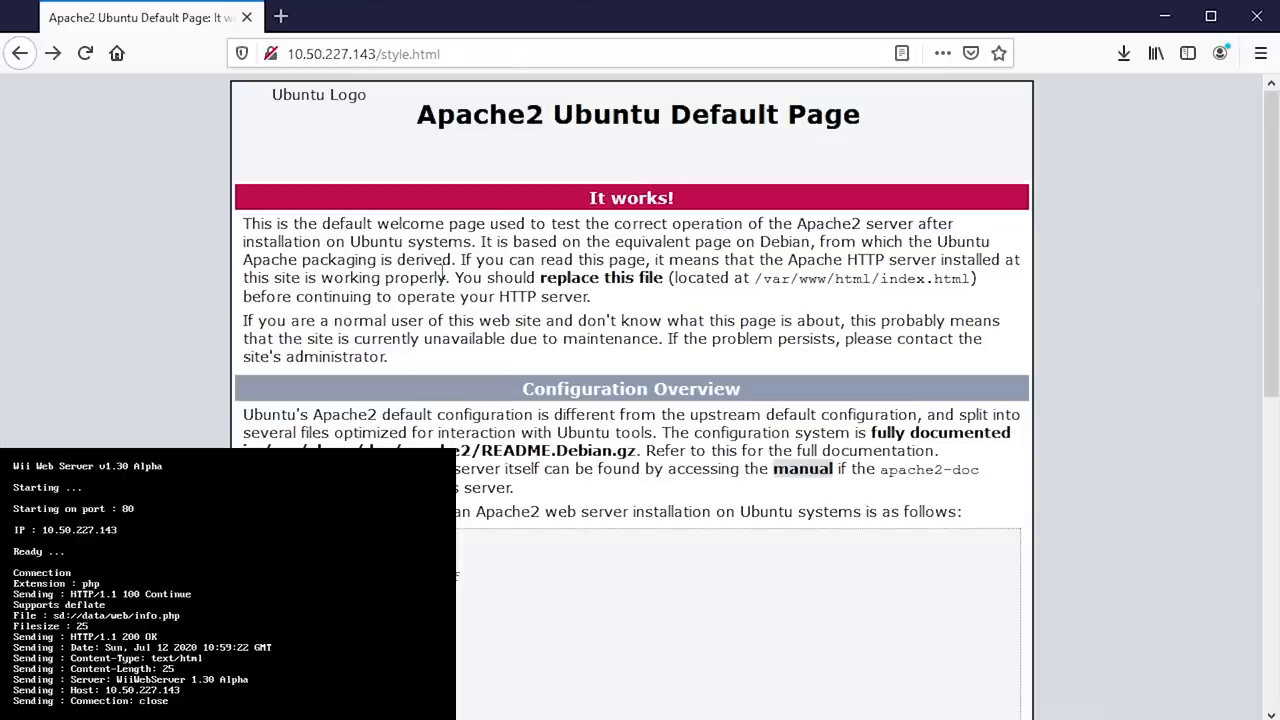
pyautogui.click(22, 55)
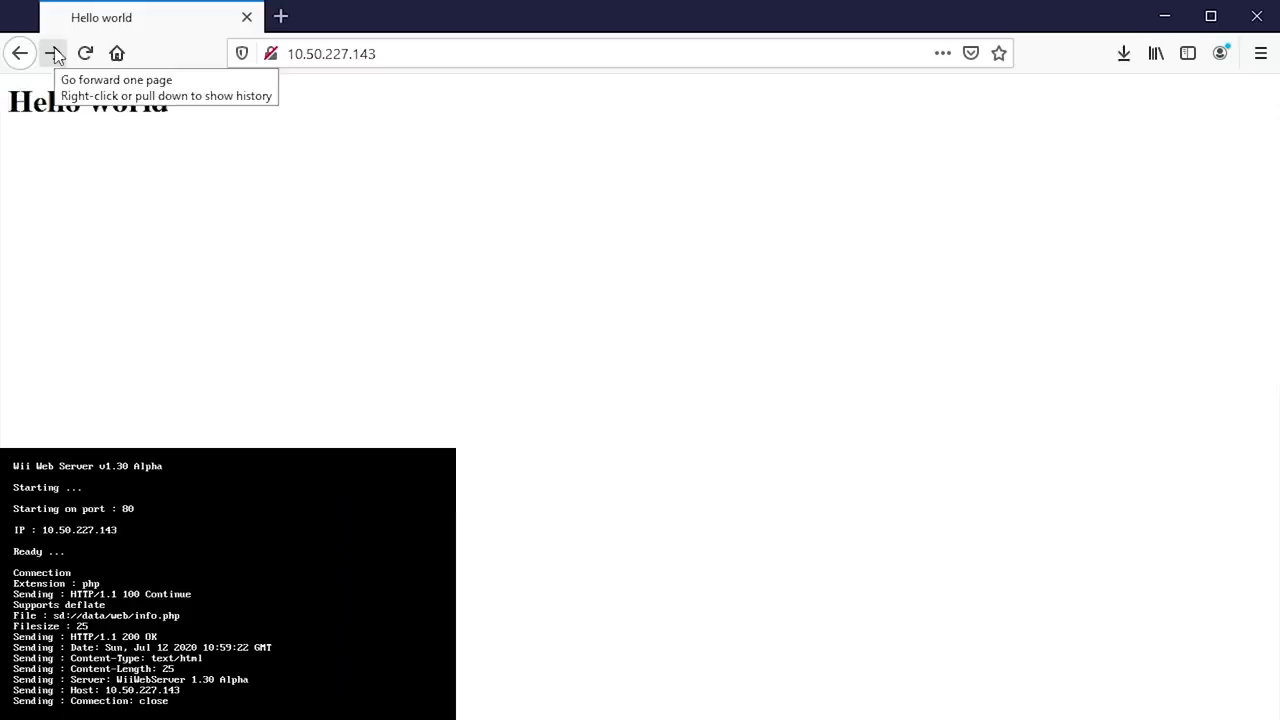
pyautogui.click(53, 54)
pyautogui.click(20, 54)
pyautogui.click(53, 54)
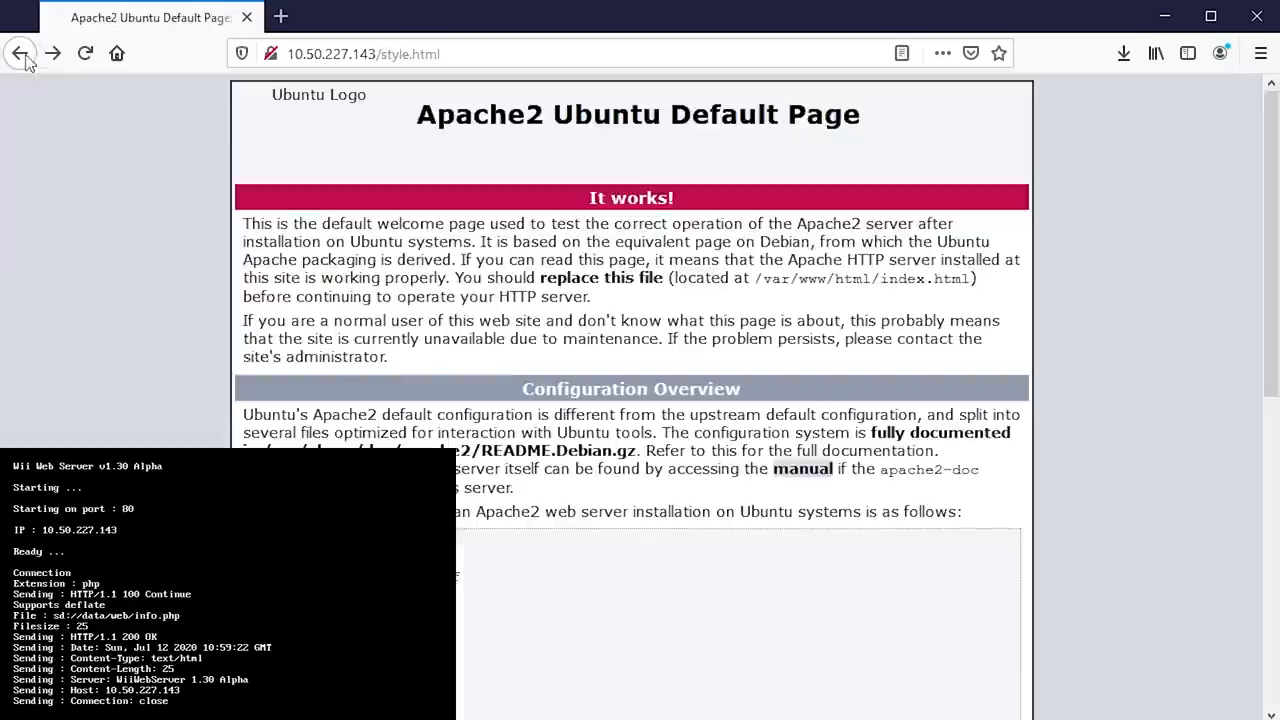
pyautogui.click(20, 54)
pyautogui.click(53, 55)
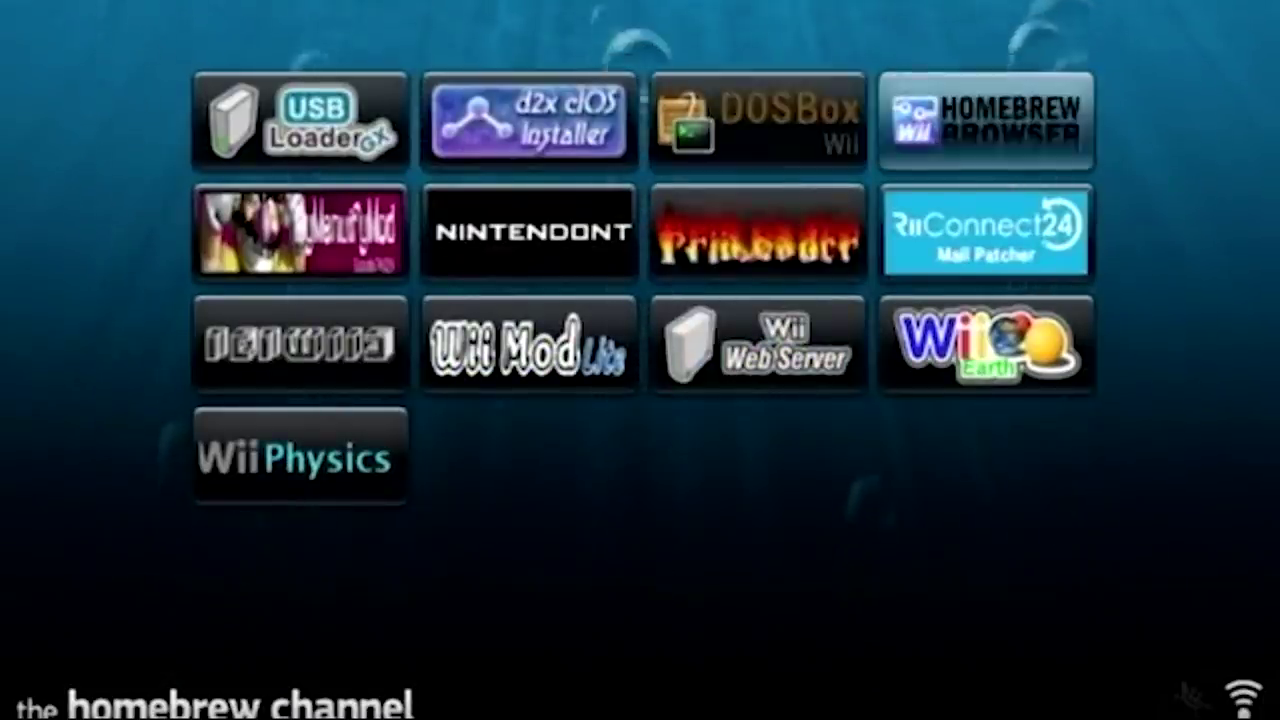
# - Launch Homebrew Browser from the Homebrew Channel on the Wii
pyautogui.press('Return')
pyautogui.press('Left')
pyautogui.press('Return')
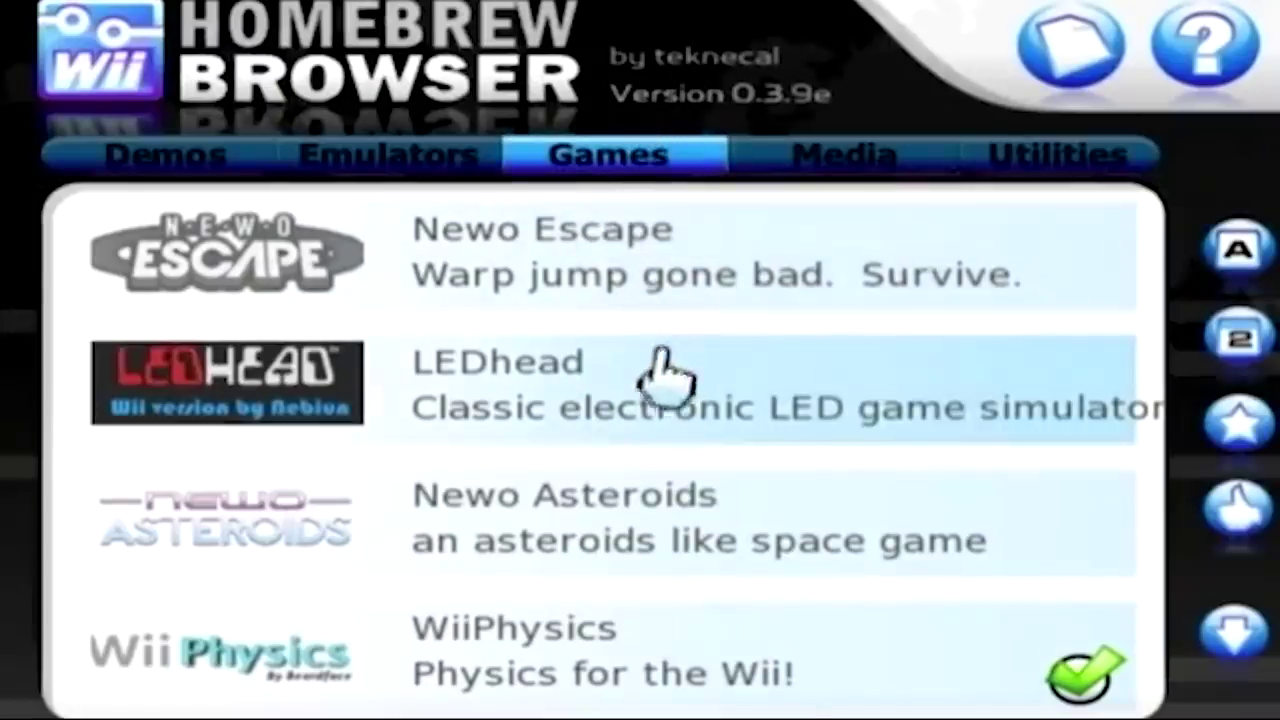
# - Find Wii Web Server in the Utilities category of Homebrew Browser and view its details
pyautogui.click(1040, 150)
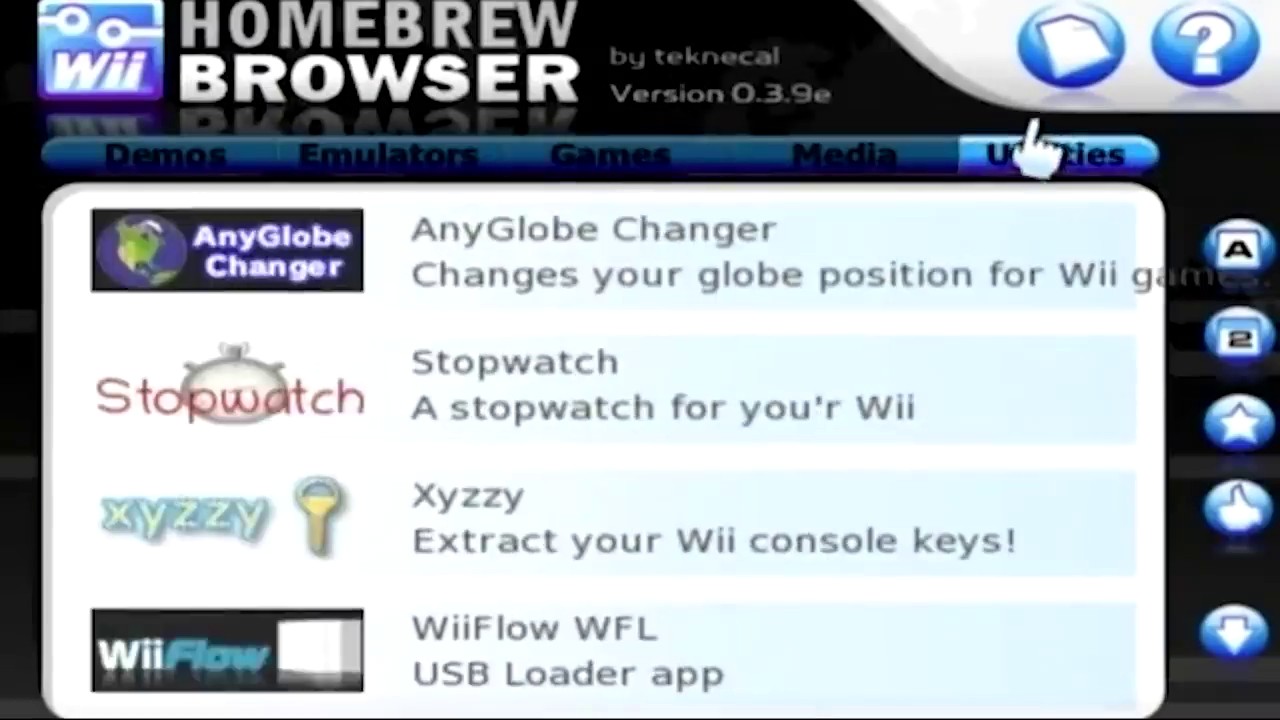
pyautogui.scroll(-5, 600, 450)
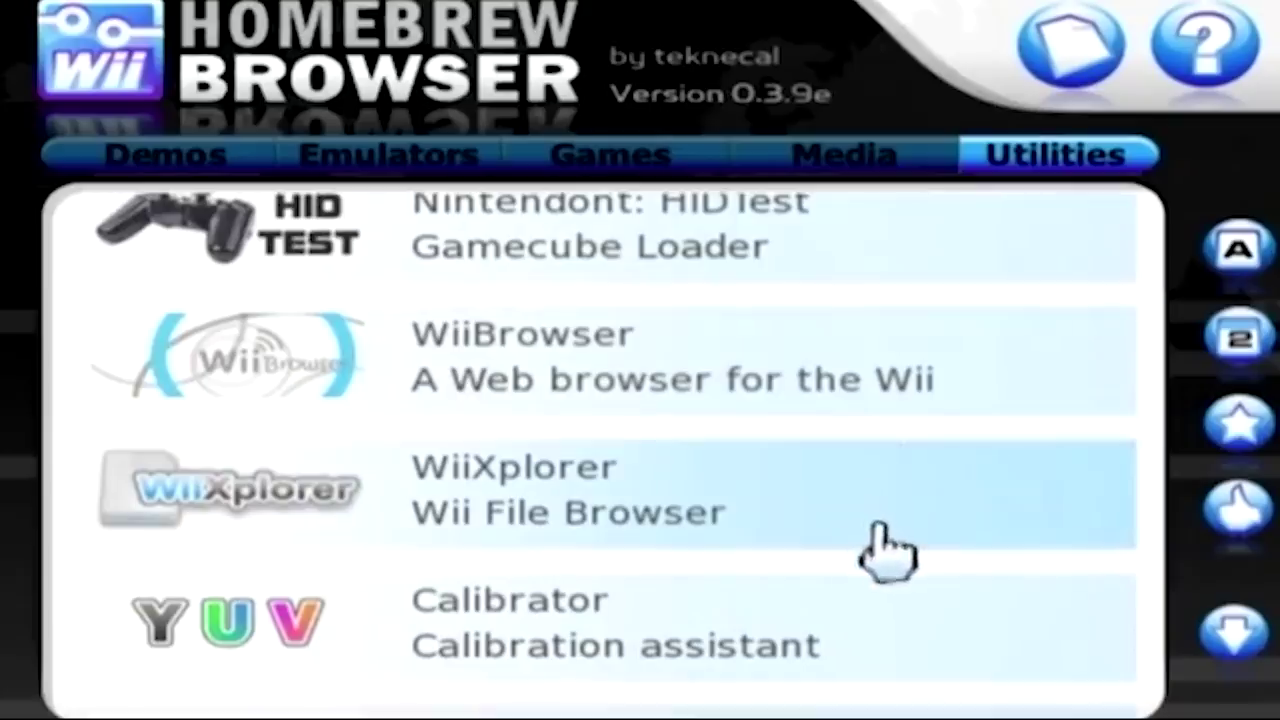
pyautogui.scroll(-1, 900, 500)
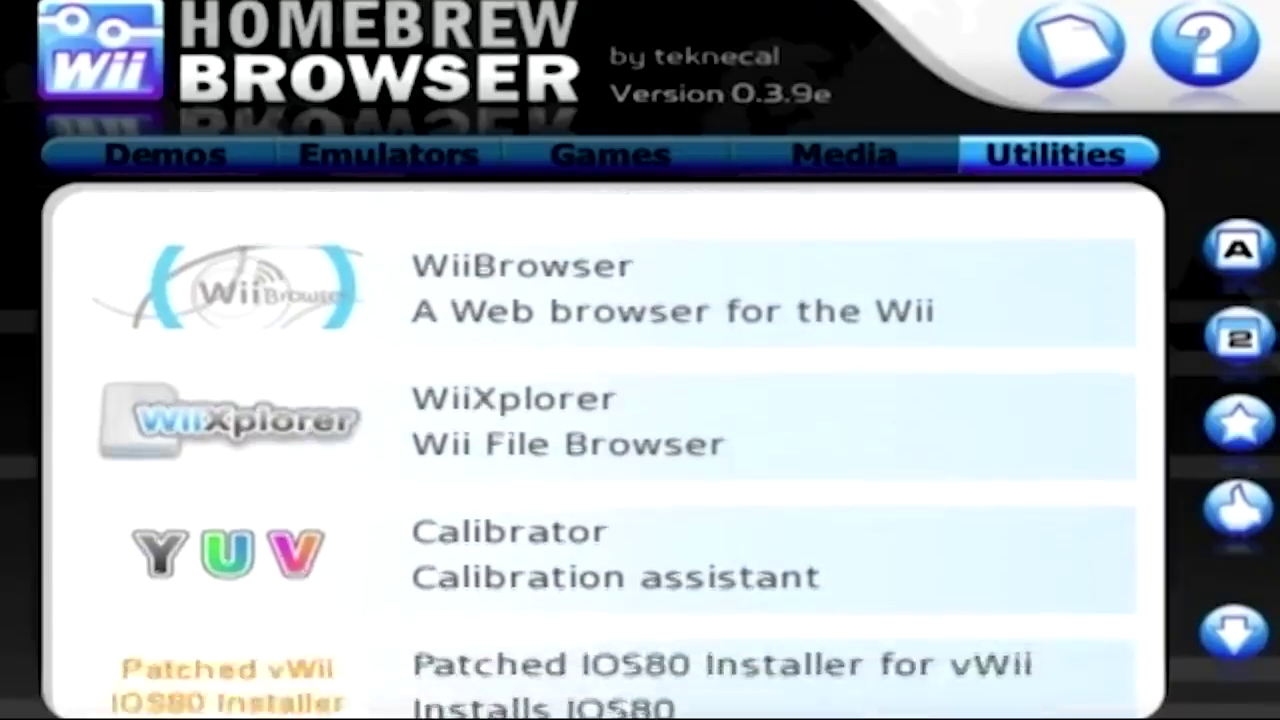
pyautogui.scroll(-5, 600, 450)
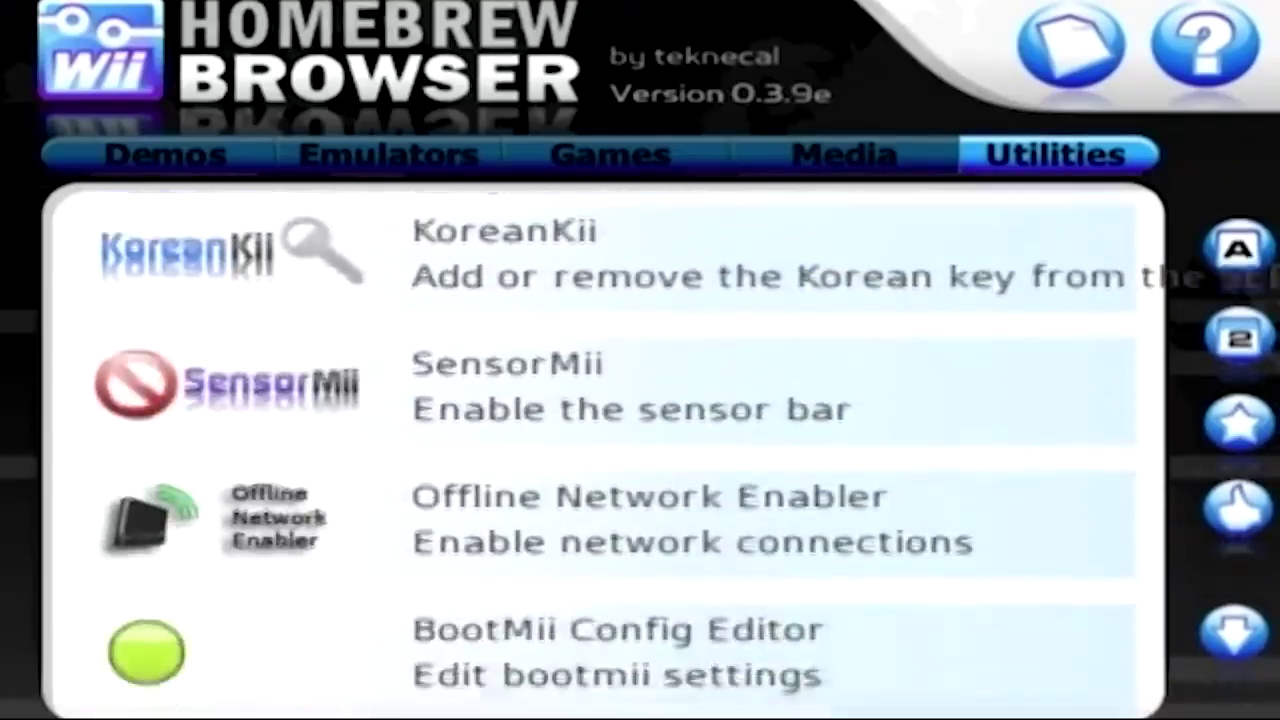
pyautogui.scroll(-4, 909, 506)
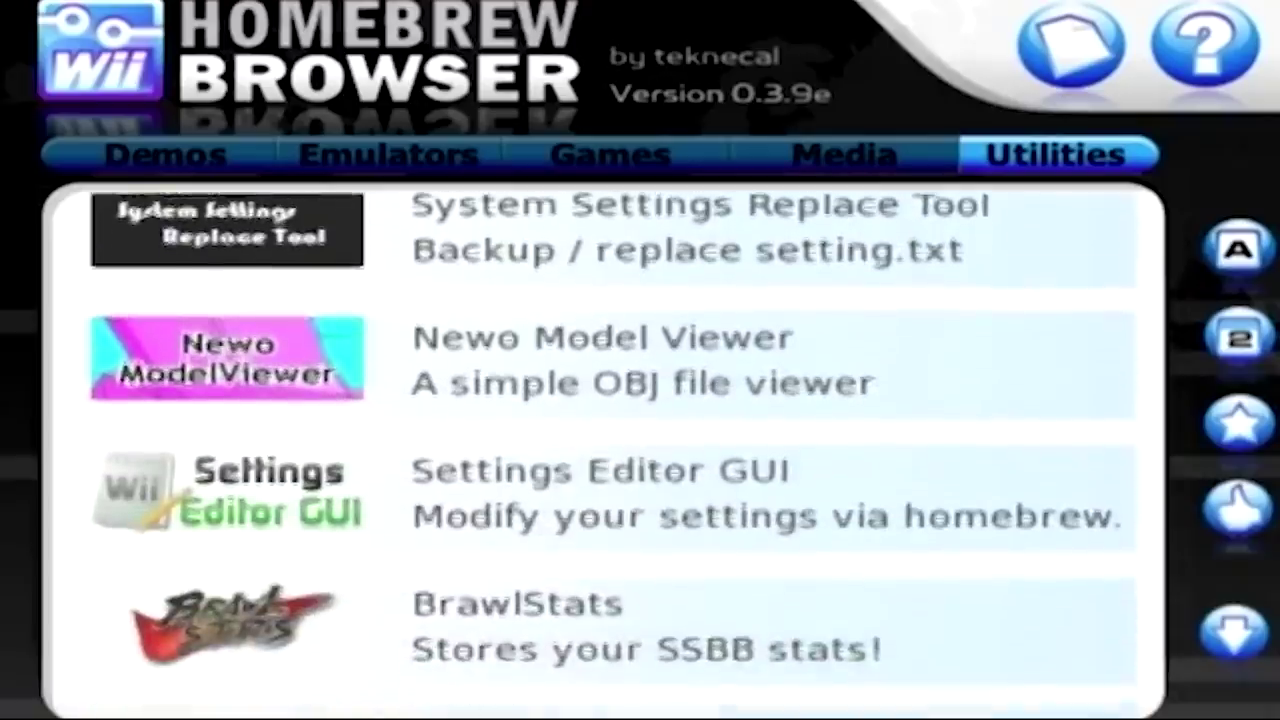
pyautogui.scroll(-10, 905, 505)
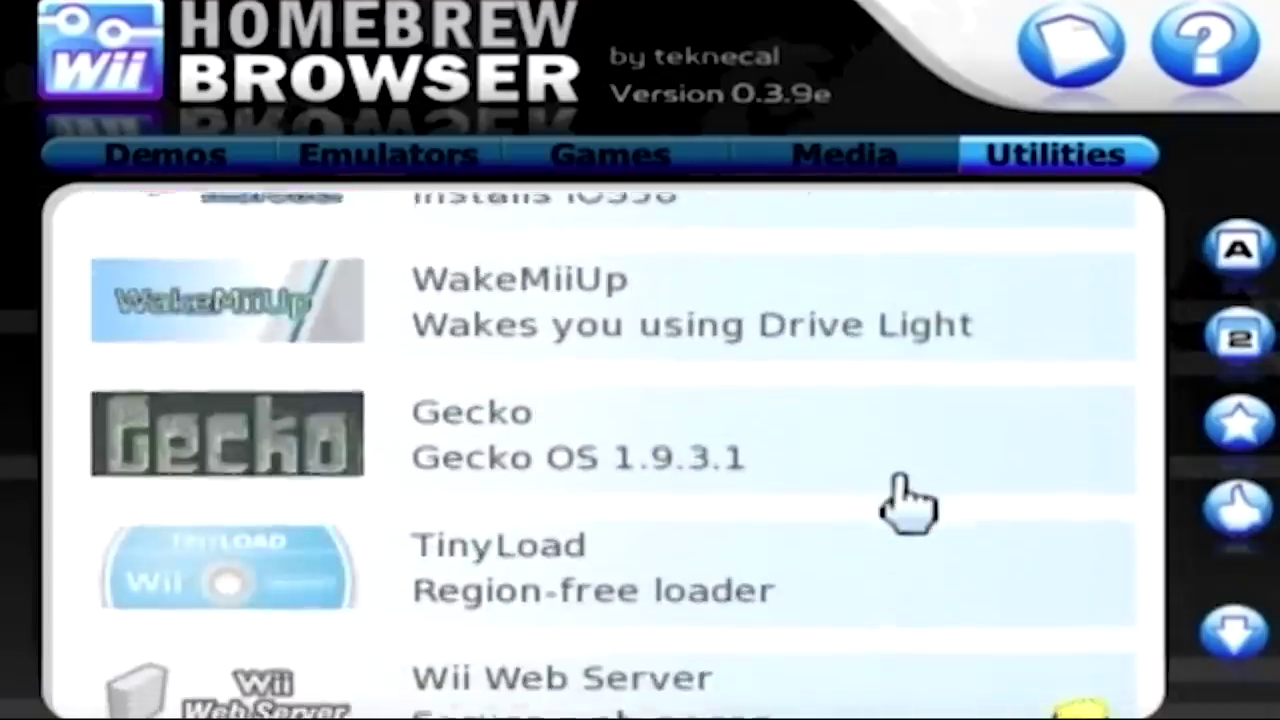
pyautogui.scroll(-2, 905, 505)
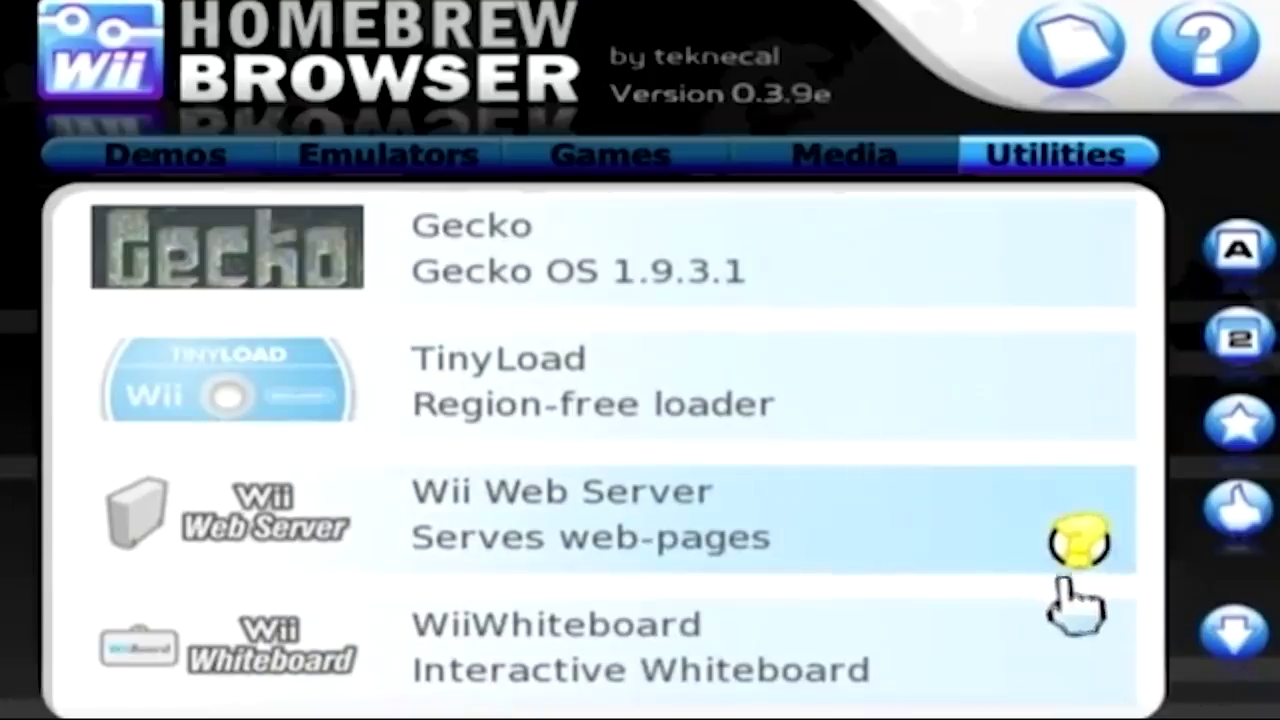
pyautogui.click(1085, 555)
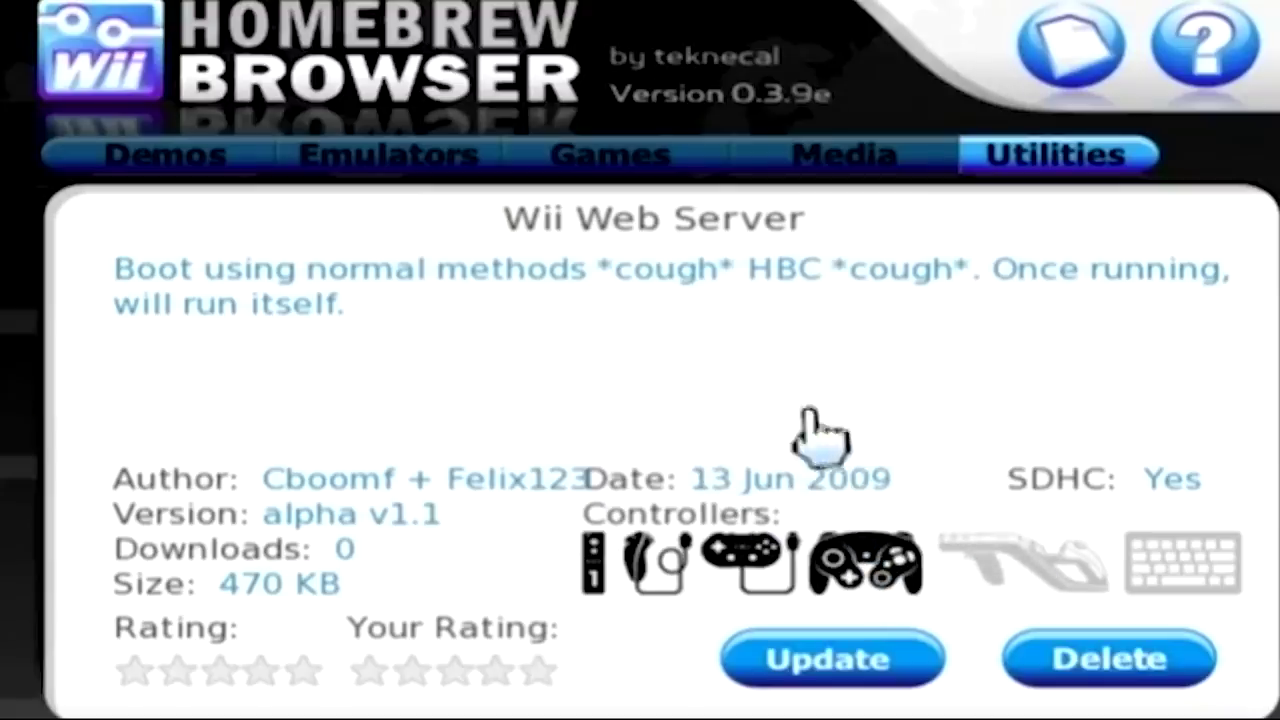
# - Close the Wii Web Server details and look through the neighbouring entries in the Utilities list
pyautogui.press('Escape')
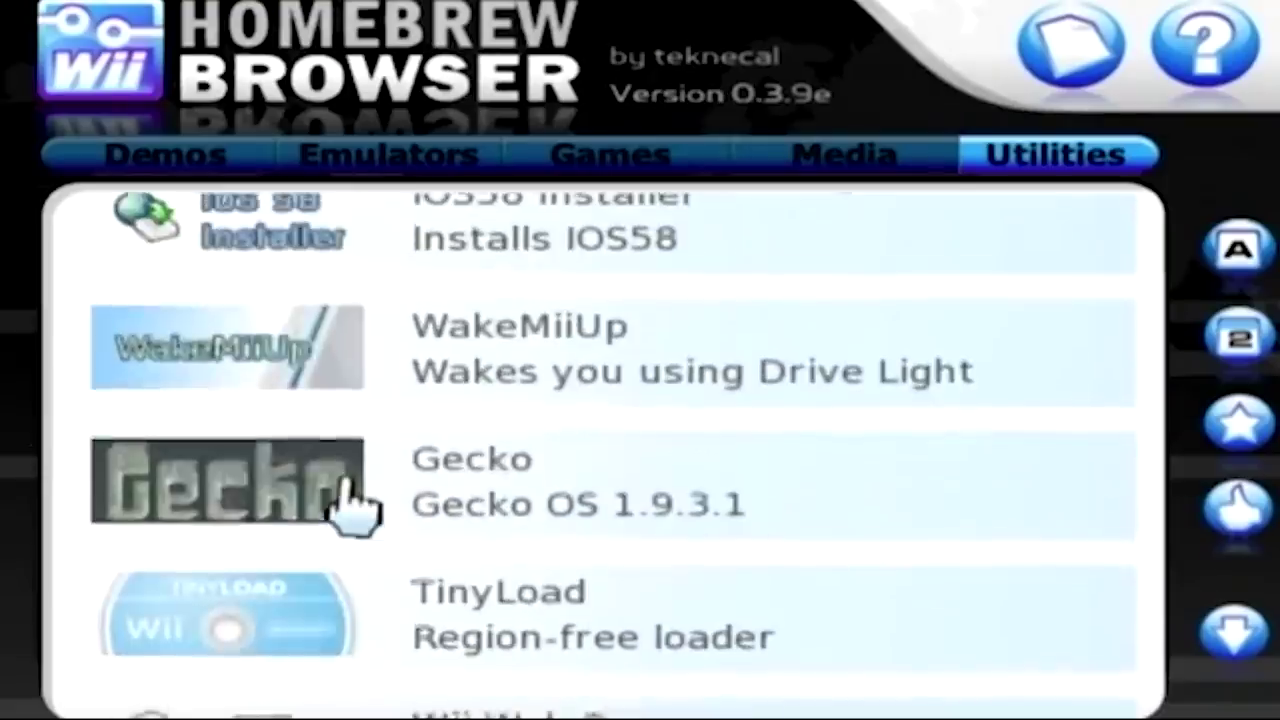
pyautogui.scroll(-2, 349, 509)
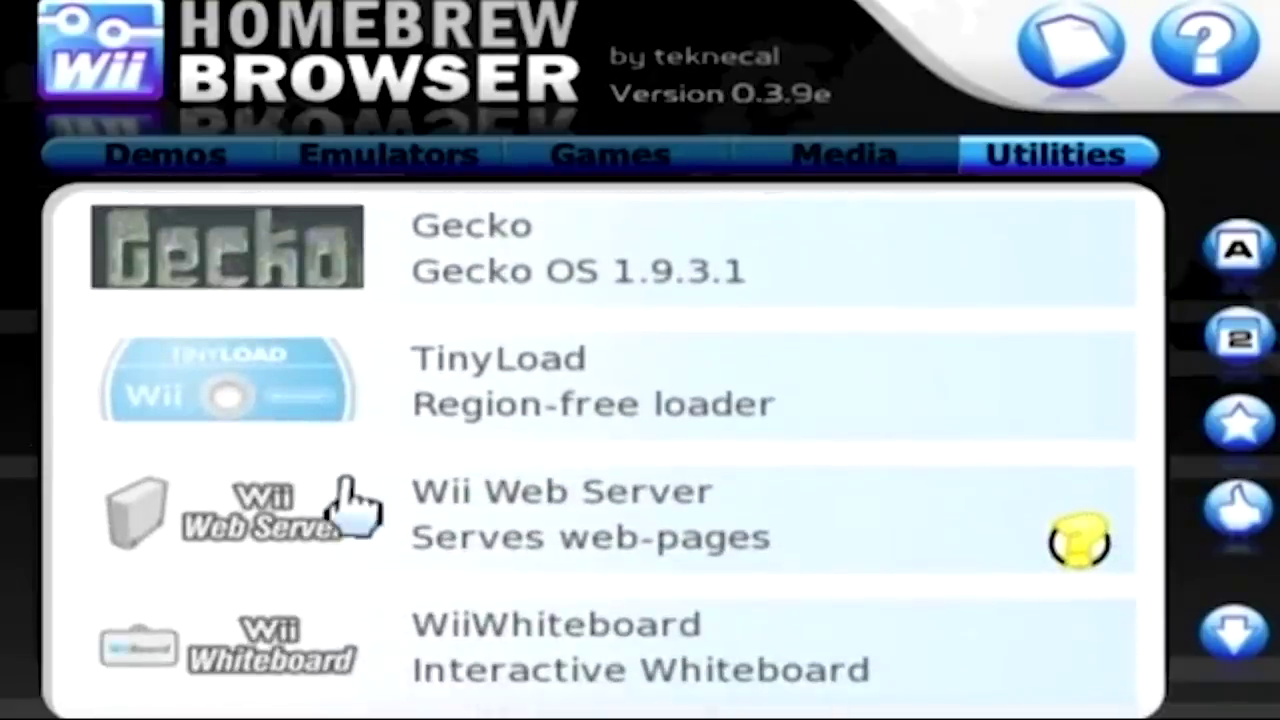
pyautogui.scroll(5, 351, 508)
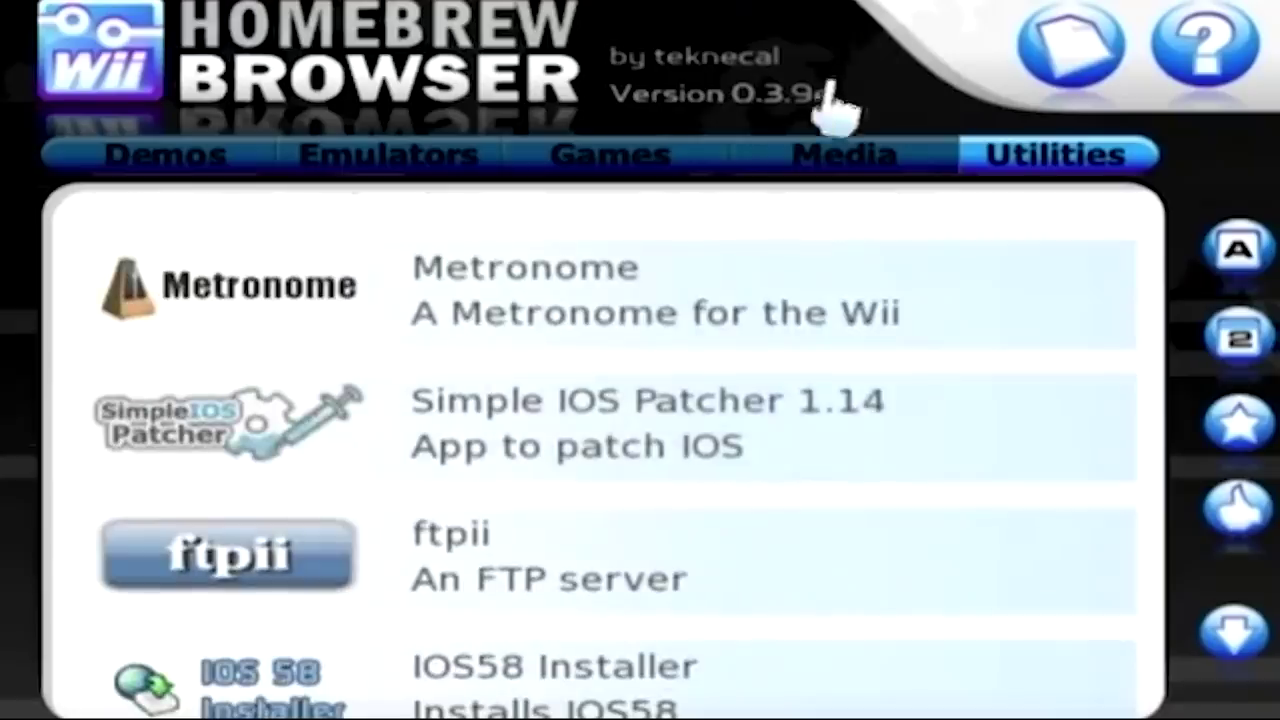
pyautogui.scroll(-3, 766, 471)
pyautogui.scroll(-3, 600, 450)
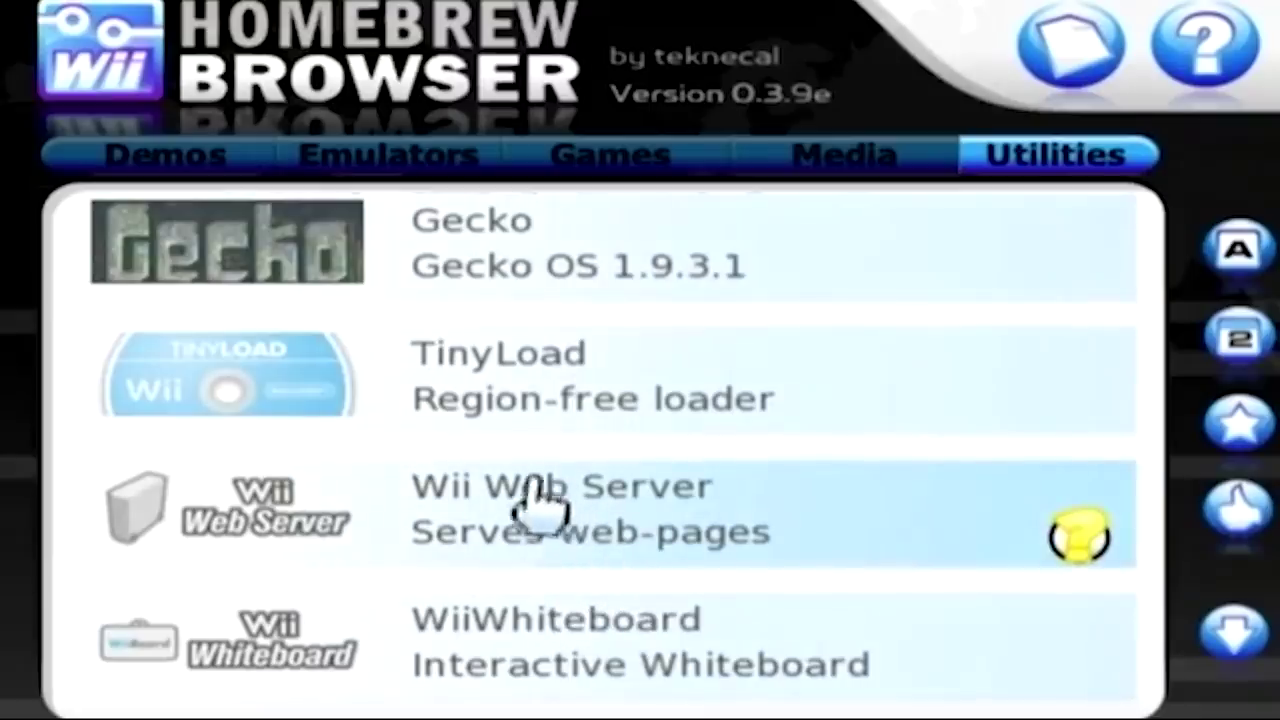
pyautogui.scroll(2, 455, 495)
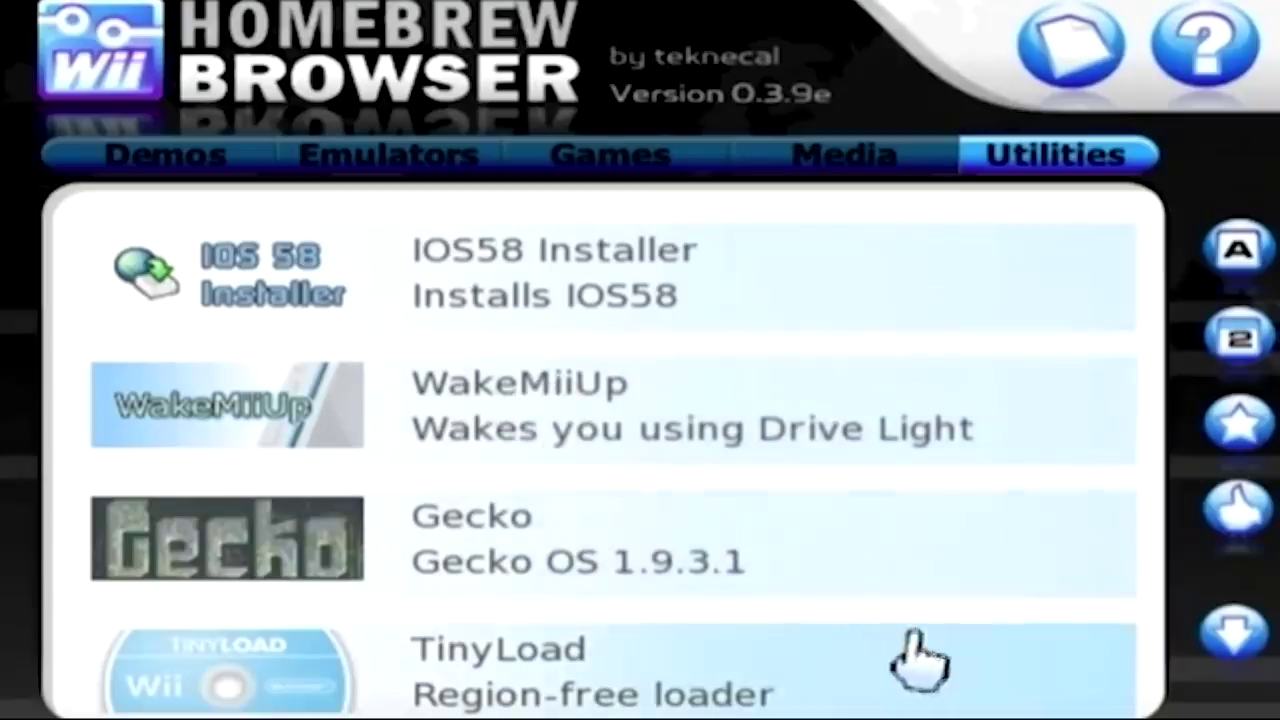
pyautogui.scroll(4, 837, 634)
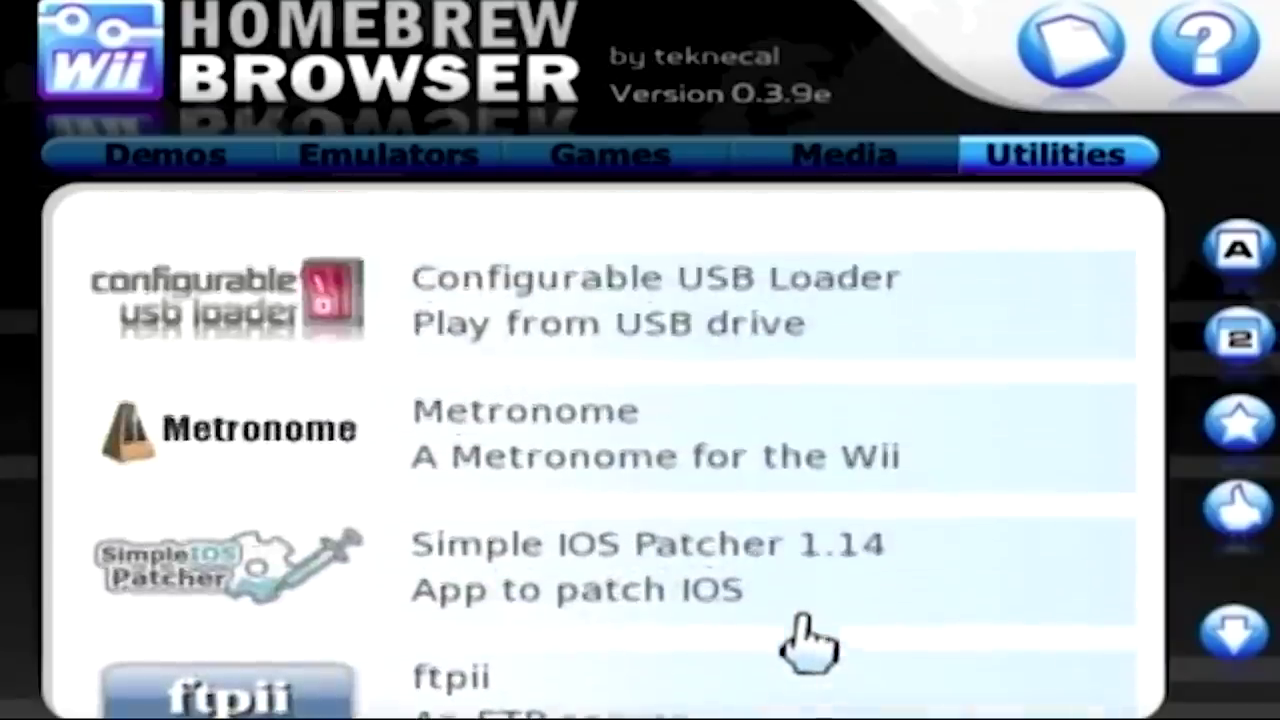
pyautogui.scroll(-1, 443, 666)
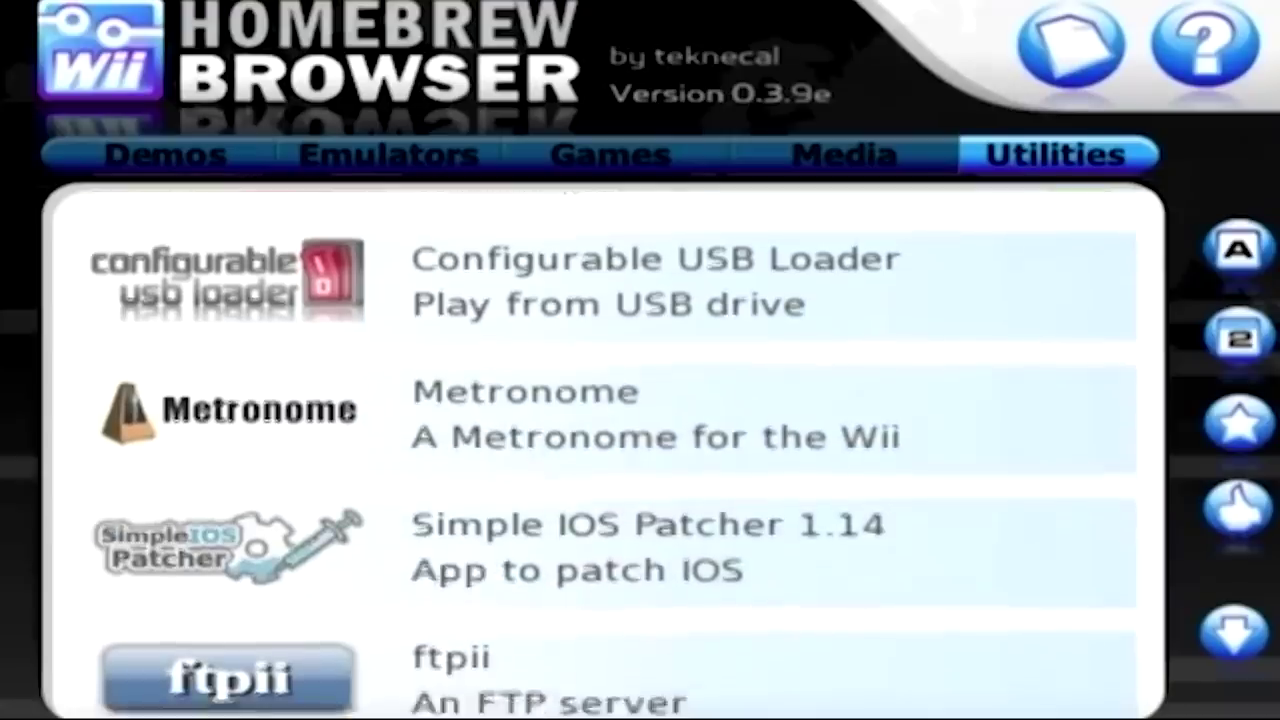
pyautogui.scroll(-2, 600, 450)
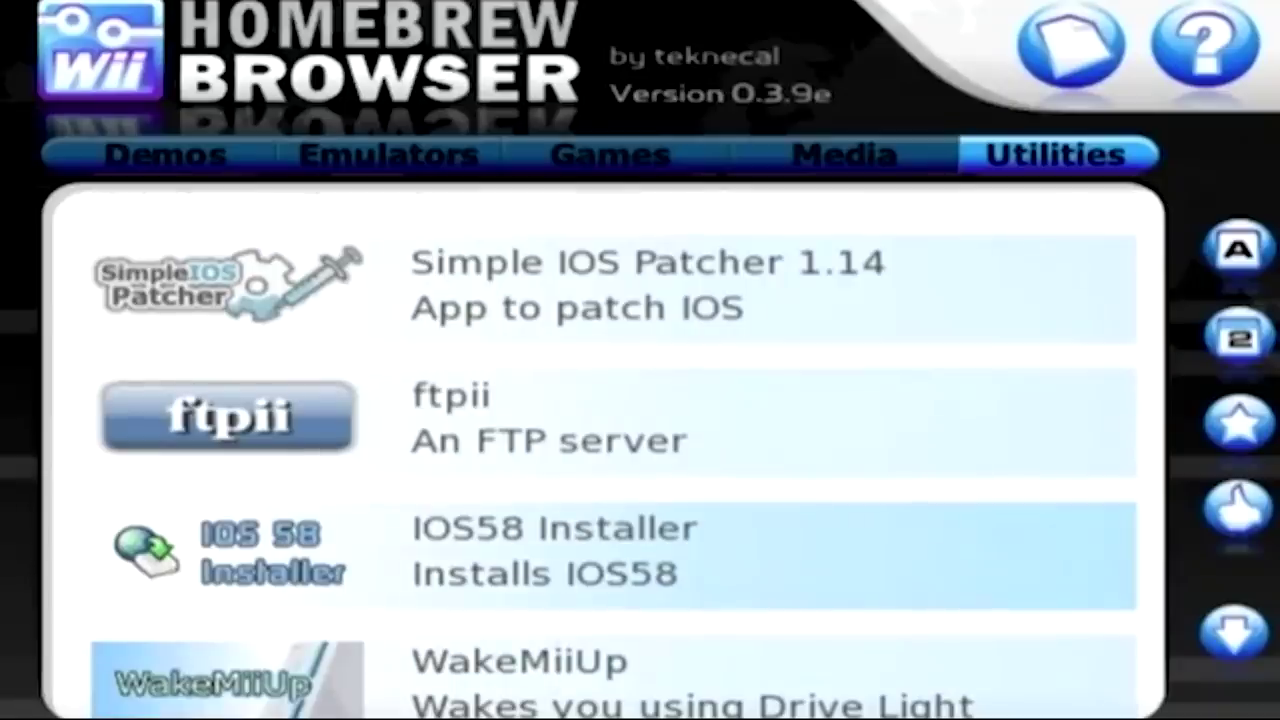
pyautogui.scroll(-1, 614, 473)
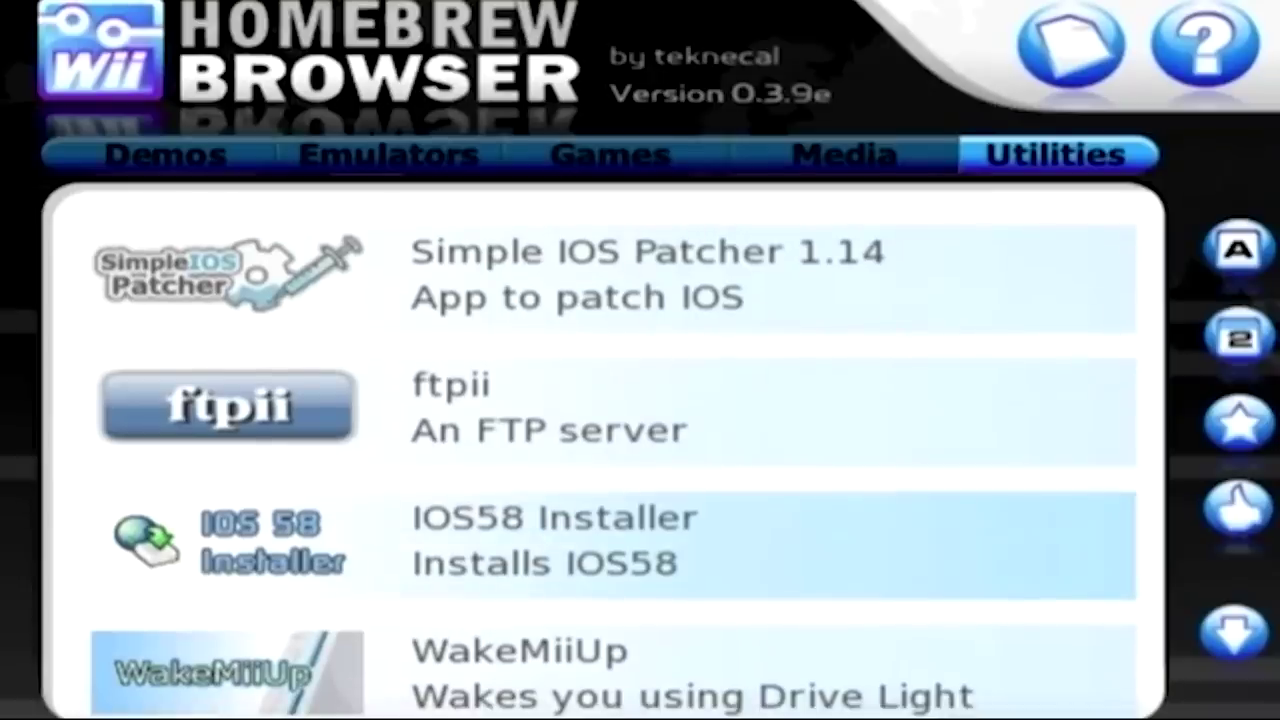